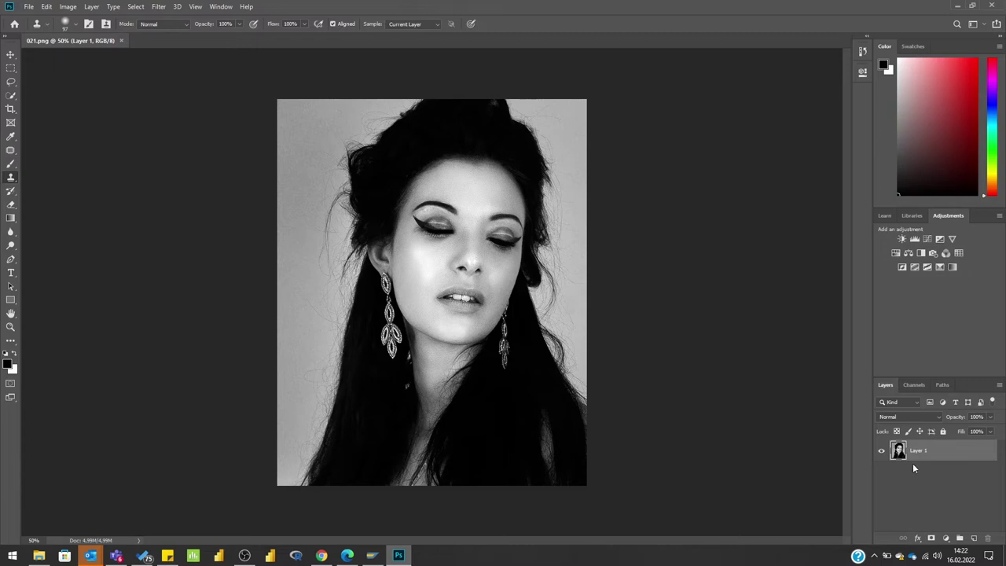
Duplicate Layer 1 and name the copy Düzenleme katmanı.
right_click(916, 451)
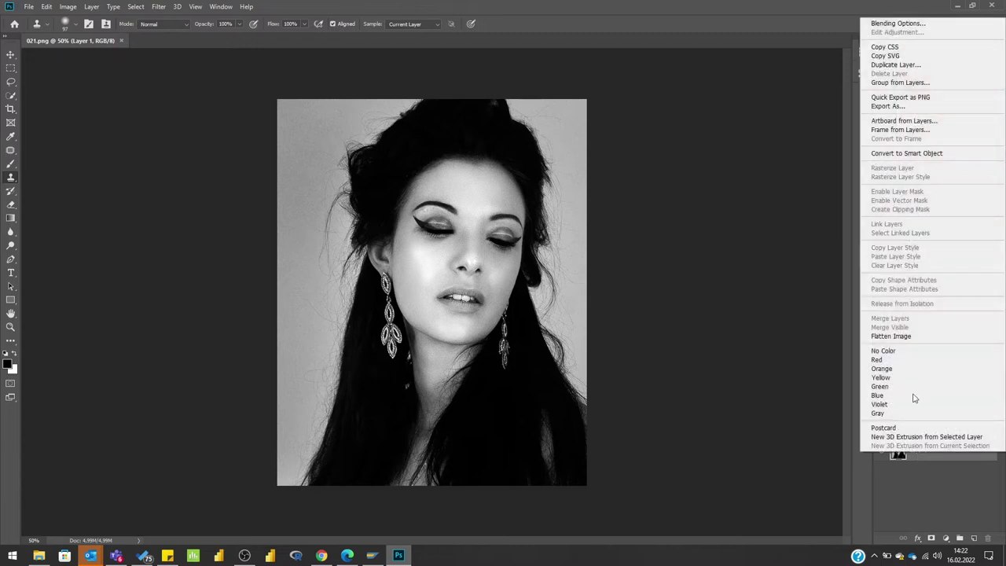
click(882, 68)
mouse_move(542, 142)
mouse_down()
mouse_move(643, 176)
mouse_move(740, 176)
mouse_up()
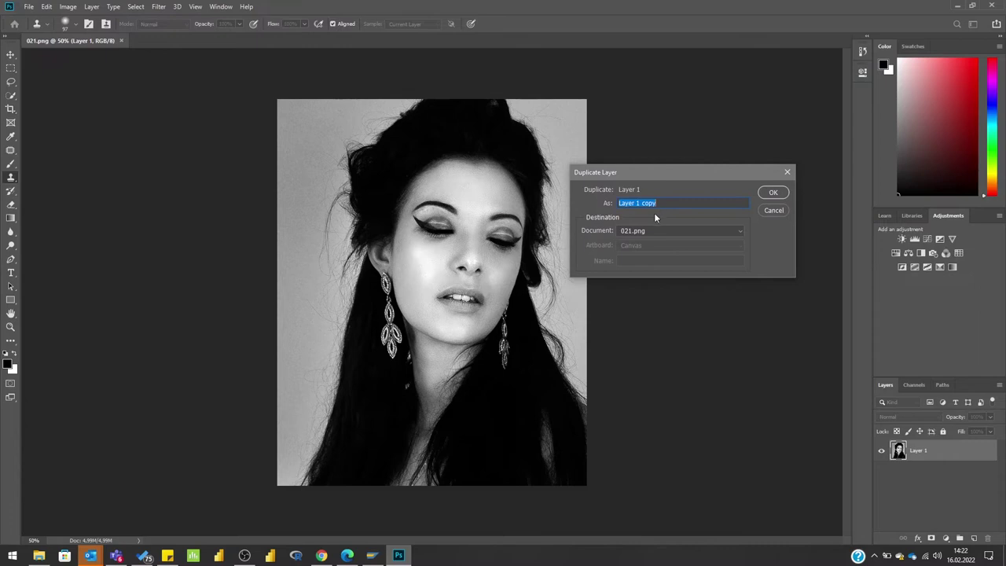
click(768, 193)
text(Düzenleme Katmanı)
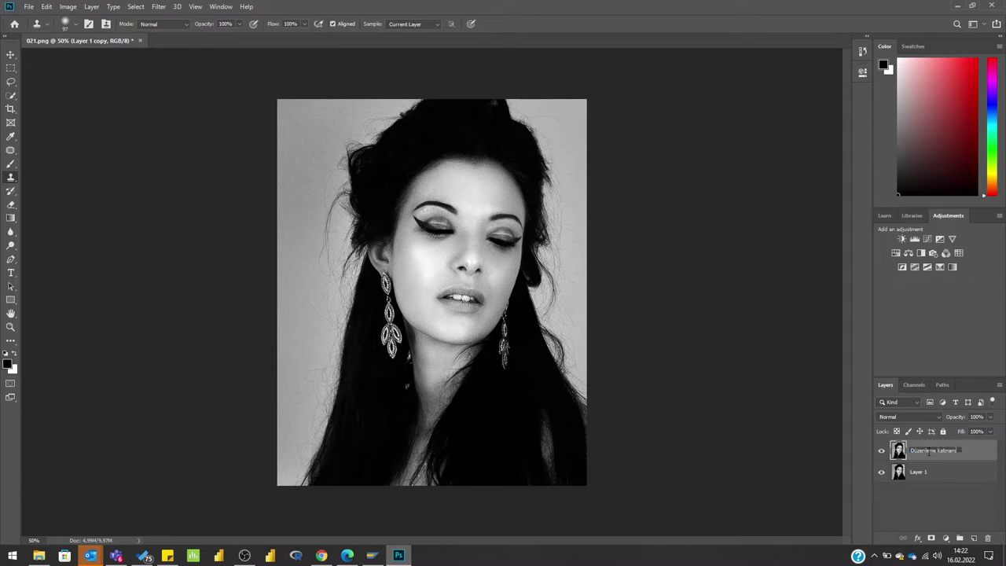
key(Return)
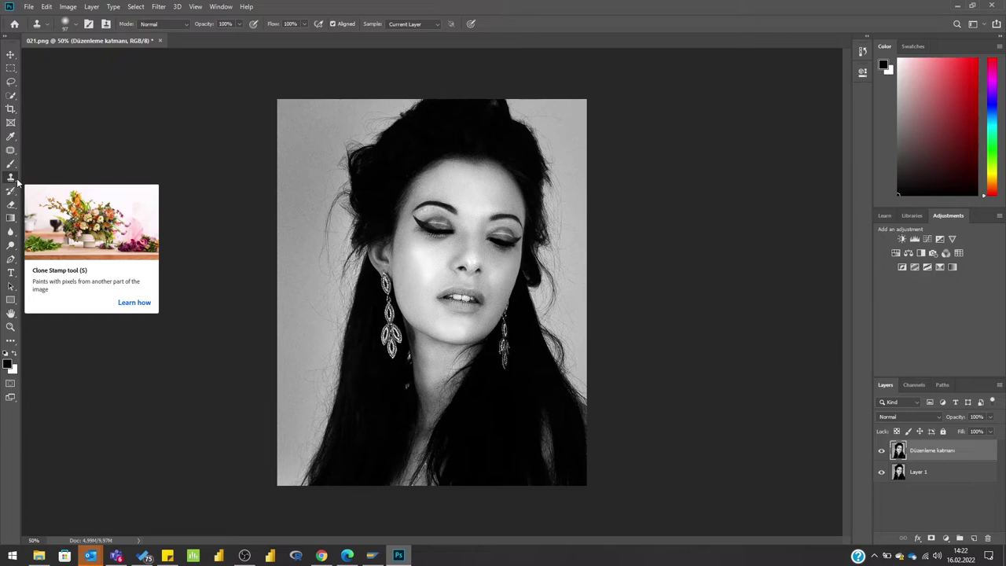
Switch to the Clone Stamp tool and zoom in on the hair edge and grey background.
click(10, 178)
scroll(324, 415, down, 1)
scroll(324, 415, up, 1)
scroll(325, 416, up, 1)
scroll(328, 415, down, 1)
scroll(327, 415, up, 1)
scroll(327, 415, down, 1)
scroll(327, 415, up, 1)
scroll(326, 415, up, 1)
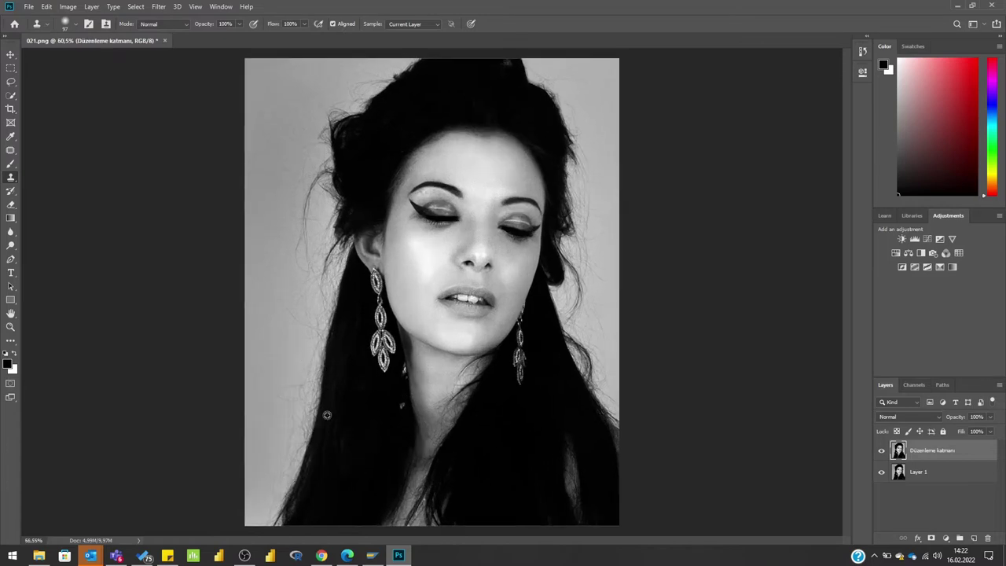
scroll(326, 415, up, 1)
scroll(327, 415, down, 1)
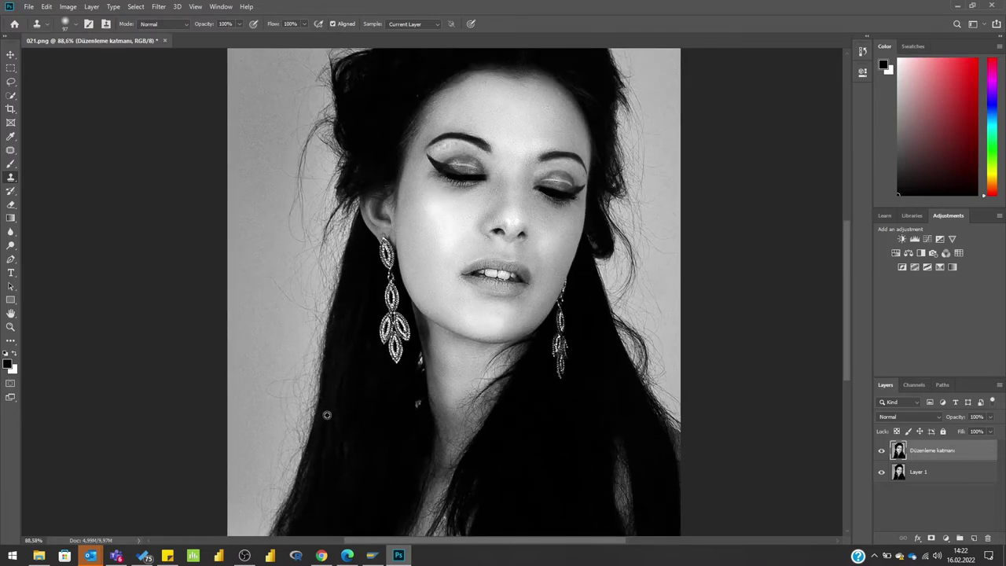
scroll(327, 415, up, 1)
scroll(327, 415, up, 1)
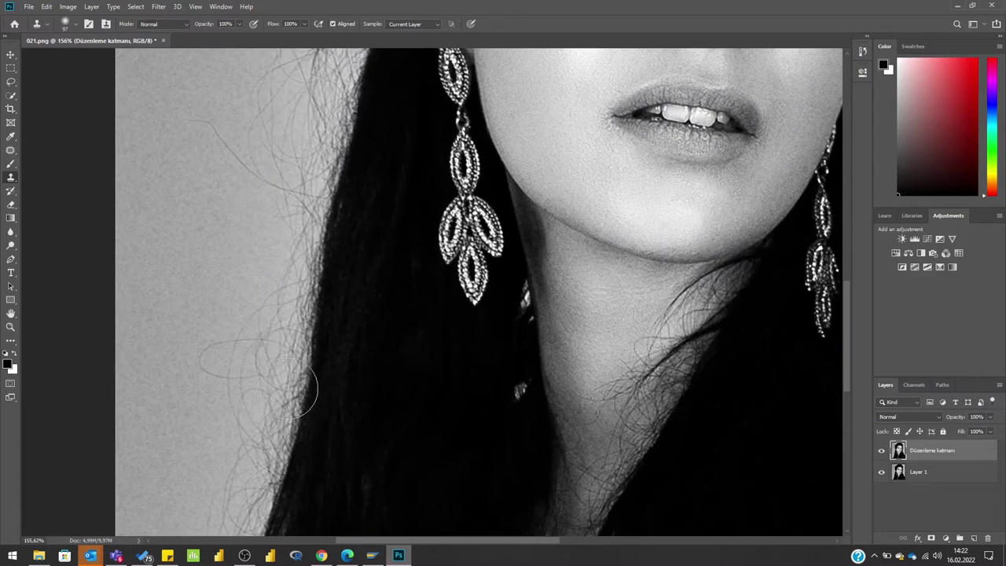
drag(327, 416, 709, 346)
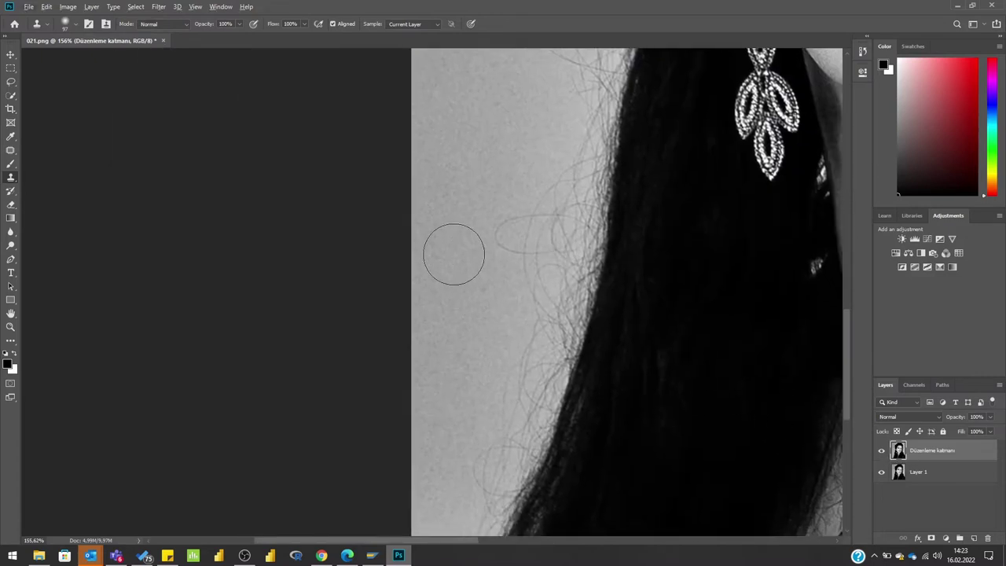
Clone clean grey background over the stray hairs beside the long hair and earring.
alt+click(449, 160)
drag(528, 374, 472, 489)
drag(528, 251, 508, 216)
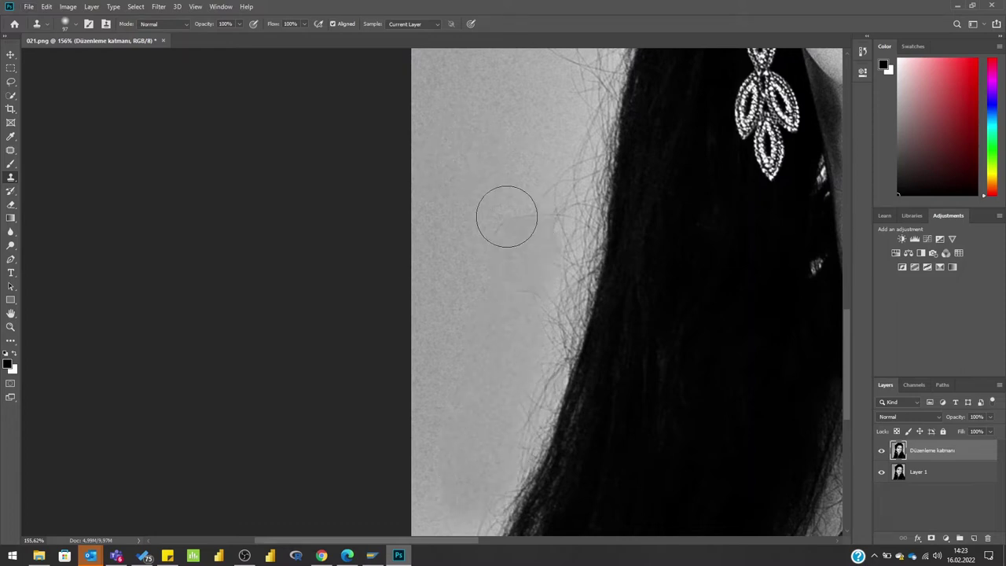
alt+click(476, 218)
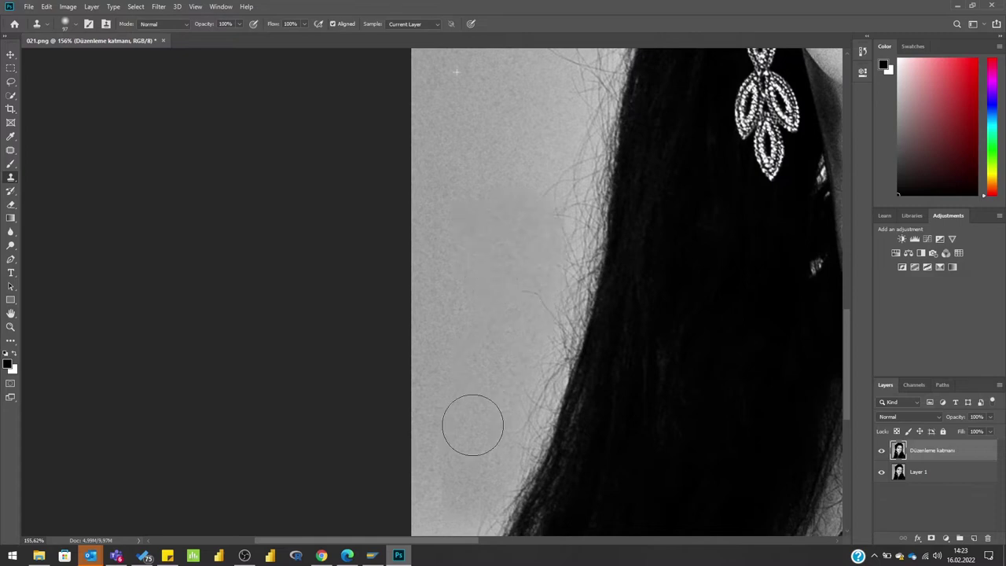
mouse_move(490, 238)
mouse_down()
mouse_move(440, 367)
mouse_move(481, 381)
mouse_up()
click(458, 286)
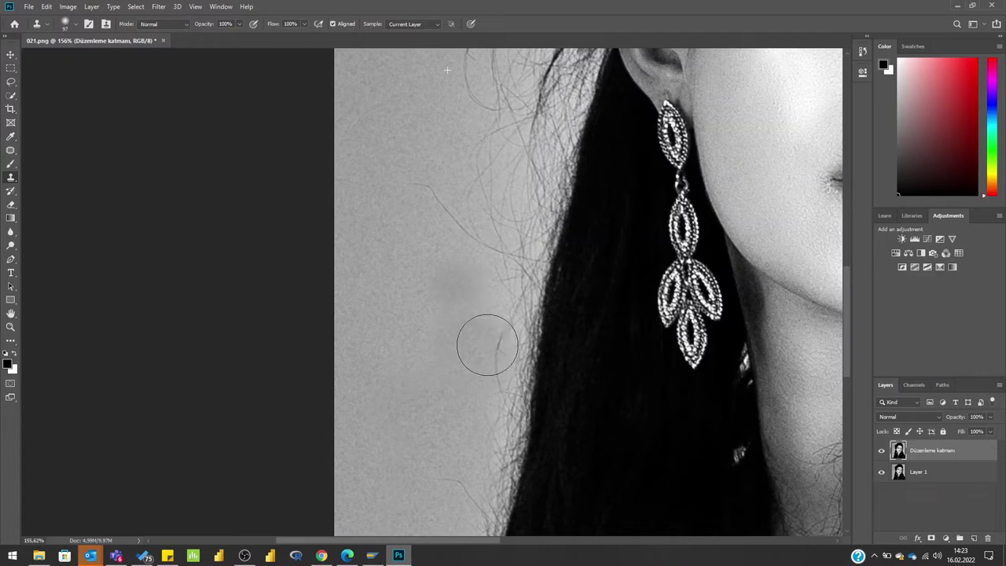
Resample clean background and clone out a larger patch of background hairs.
alt+click(392, 254)
drag(434, 285, 481, 356)
alt+click(404, 247)
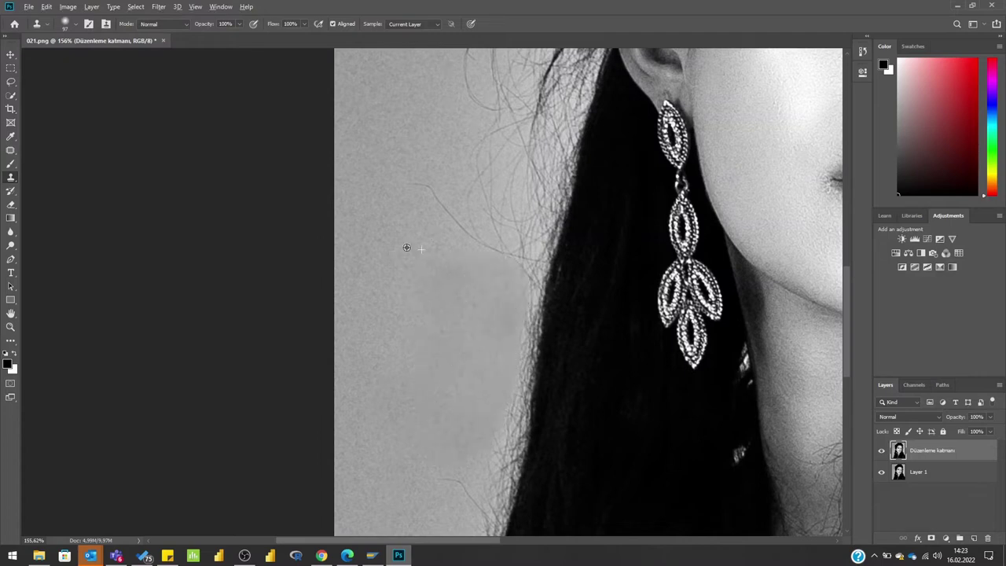
mouse_move(423, 197)
mouse_down()
mouse_move(487, 223)
mouse_move(448, 383)
mouse_up()
Clone grey over the stray hairs beside and above the ear.
alt+click(443, 380)
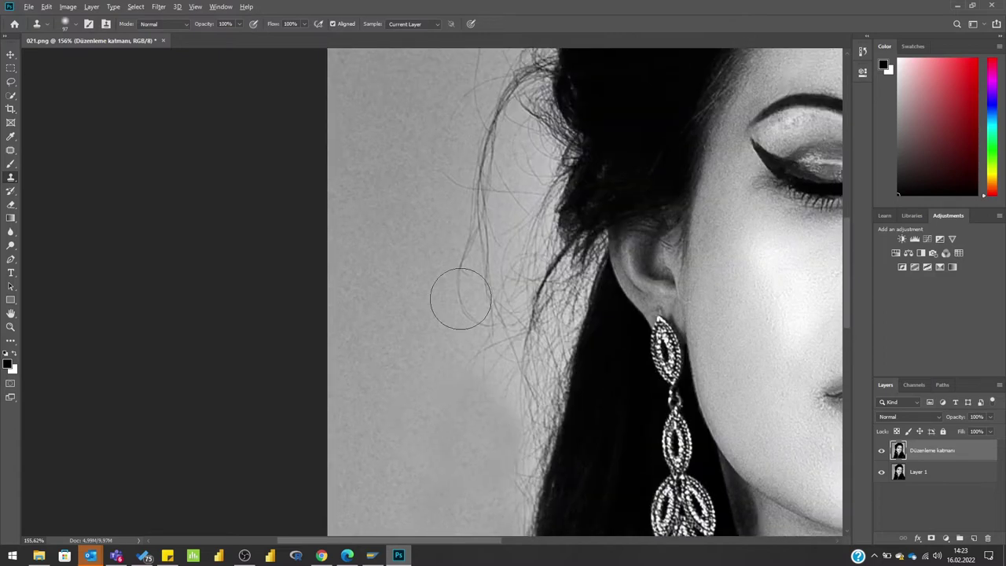
drag(519, 329, 542, 250)
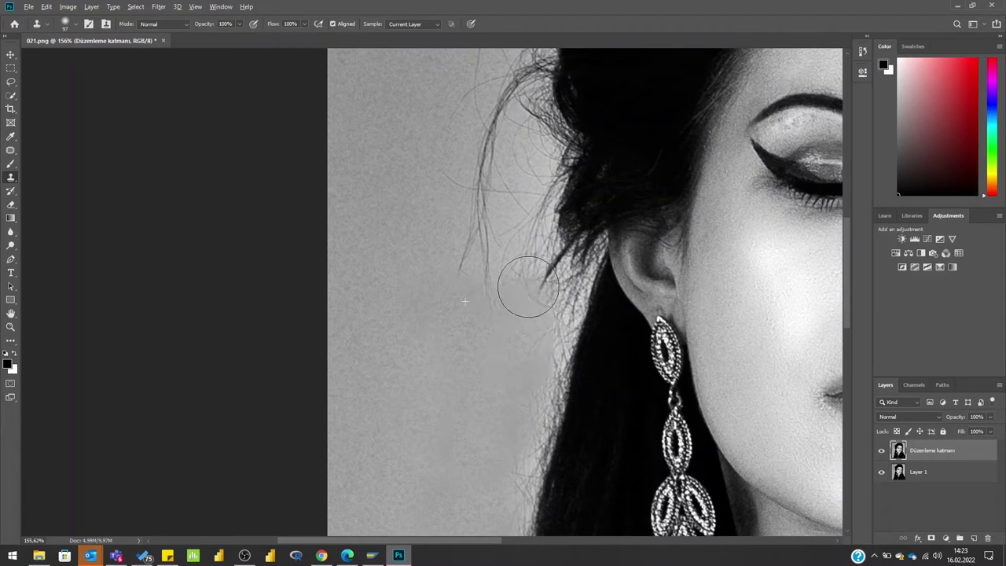
alt+click(396, 253)
mouse_move(483, 292)
mouse_down()
mouse_move(467, 225)
mouse_move(480, 171)
mouse_up()
mouse_move(485, 249)
mouse_down()
mouse_move(512, 249)
mouse_move(514, 170)
mouse_move(531, 162)
mouse_move(551, 205)
mouse_up()
alt+click(416, 219)
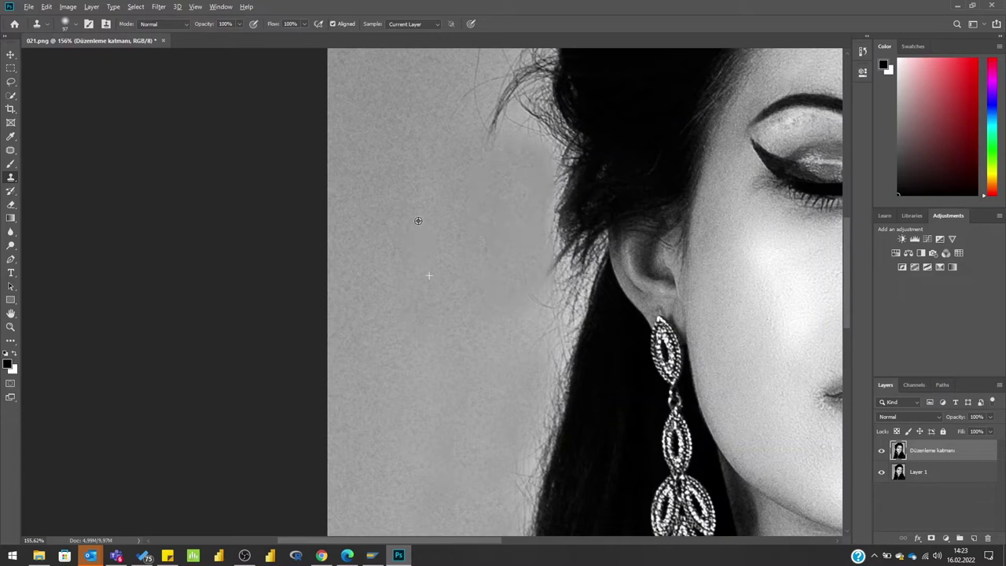
Clone out the stray hairs near the top and the arc of hair beside the edge.
drag(465, 142, 475, 120)
scroll(377, 304, up, 3)
scroll(377, 303, right, 1)
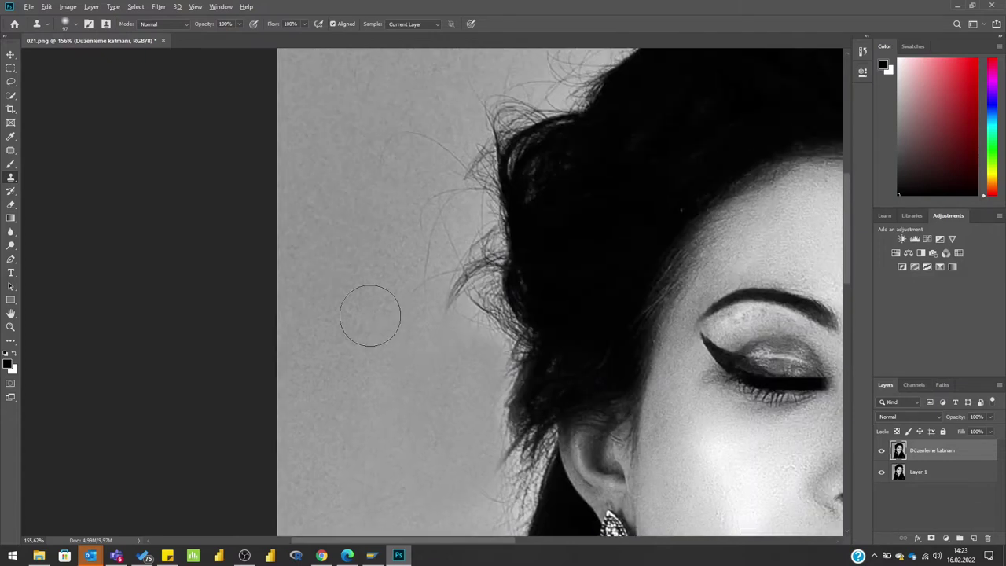
mouse_move(422, 283)
mouse_down()
mouse_move(445, 265)
mouse_move(434, 236)
mouse_move(465, 353)
mouse_move(424, 324)
mouse_up()
alt+click(385, 206)
mouse_move(421, 192)
mouse_down()
mouse_move(438, 191)
mouse_move(451, 283)
mouse_up()
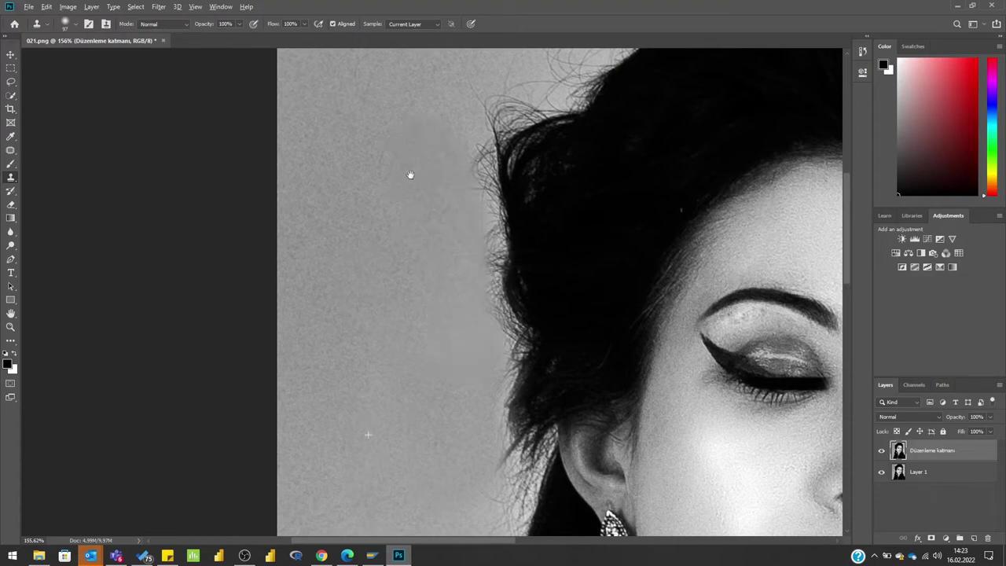
Clone away the loose strand and stray hairs around the crown.
scroll(393, 236, up, 3)
scroll(393, 236, right, 1)
mouse_move(402, 241)
mouse_down()
mouse_move(416, 247)
mouse_move(469, 213)
mouse_move(514, 202)
mouse_up()
alt+click(376, 208)
drag(391, 223, 535, 200)
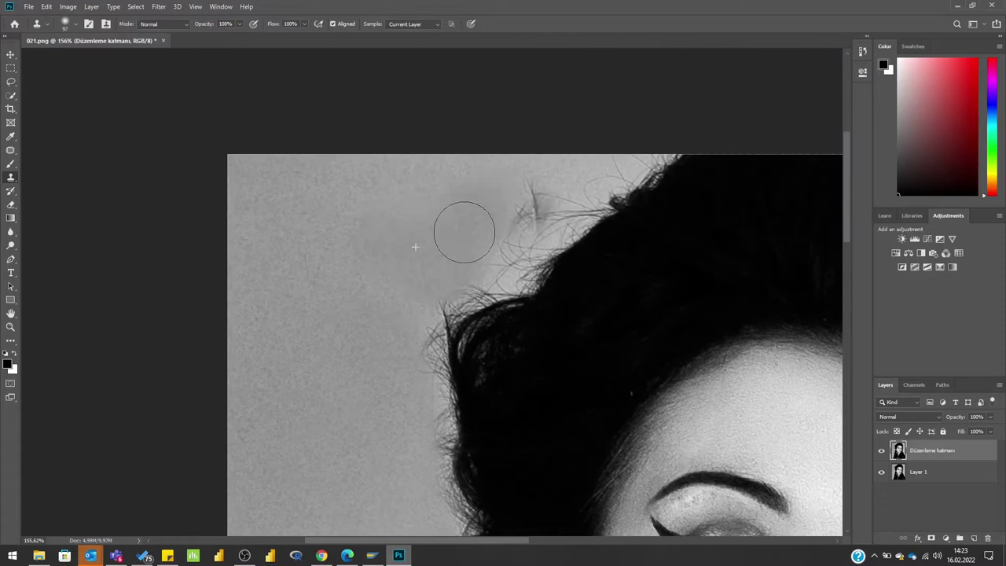
mouse_move(463, 254)
mouse_down()
mouse_move(585, 185)
mouse_move(441, 288)
mouse_up()
alt+click(493, 204)
drag(584, 168, 604, 160)
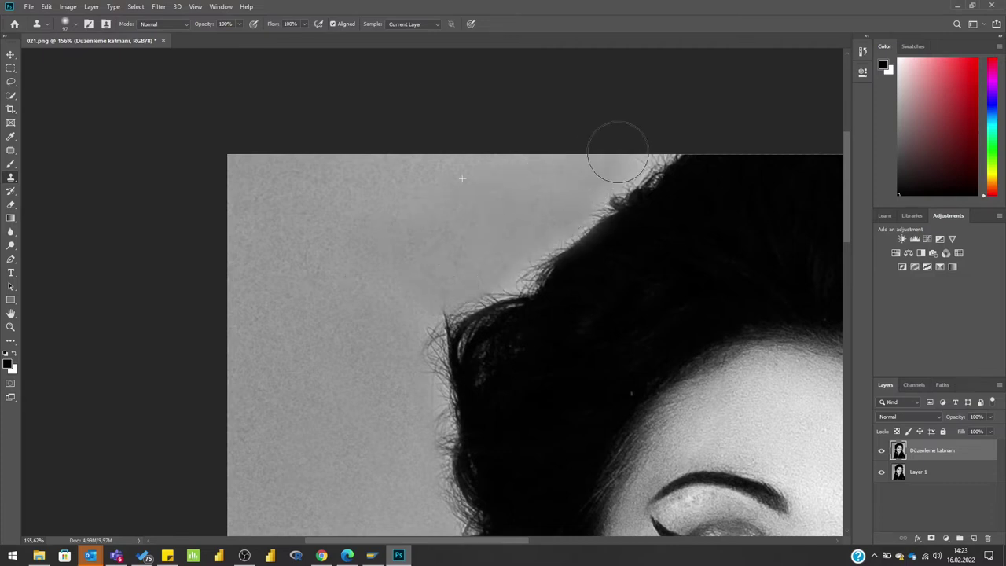
Touch up stray hairs along the hairline and the left hair edge.
alt+click(443, 253)
drag(456, 254, 575, 184)
alt+click(360, 341)
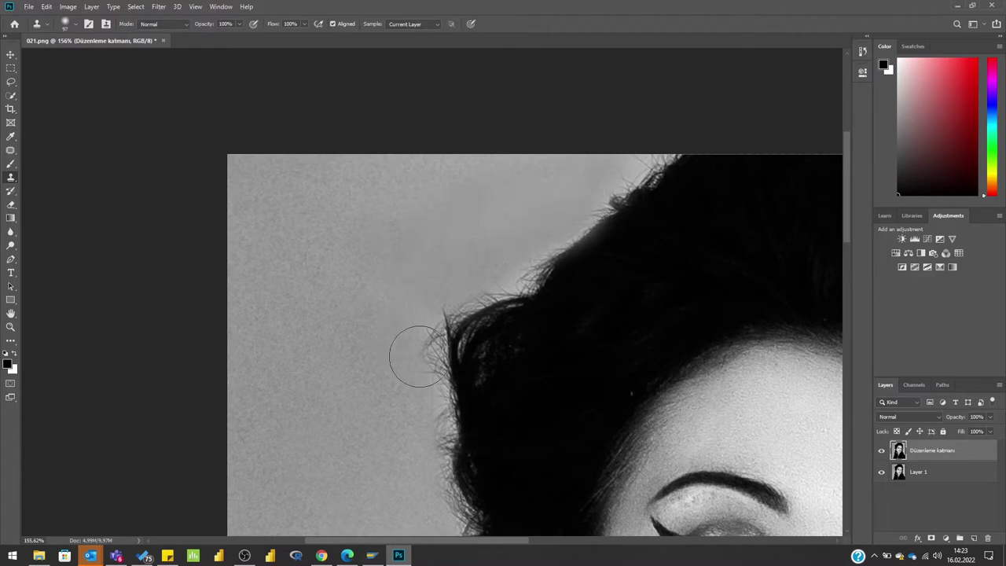
drag(415, 352, 415, 341)
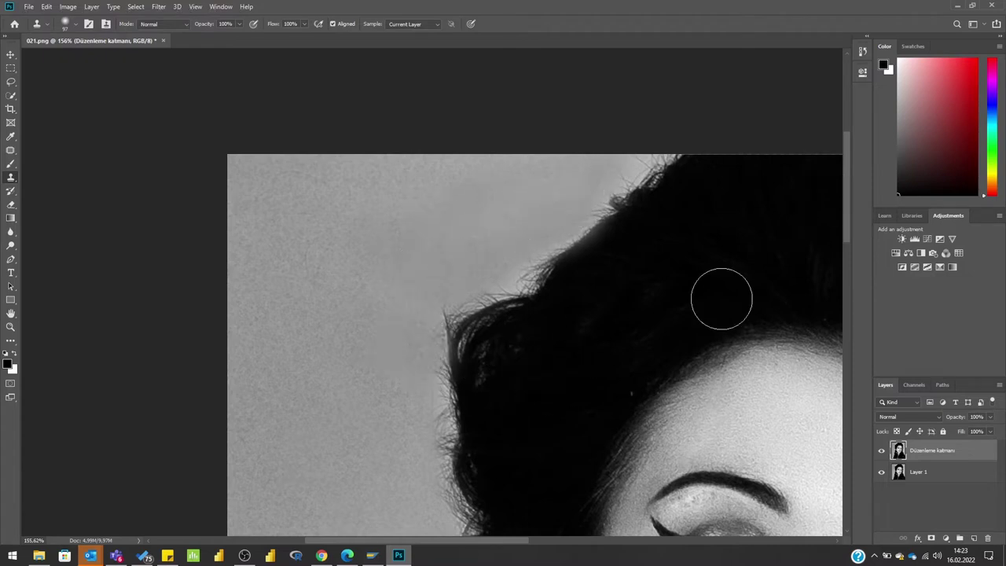
drag(494, 543, 618, 544)
click(615, 272)
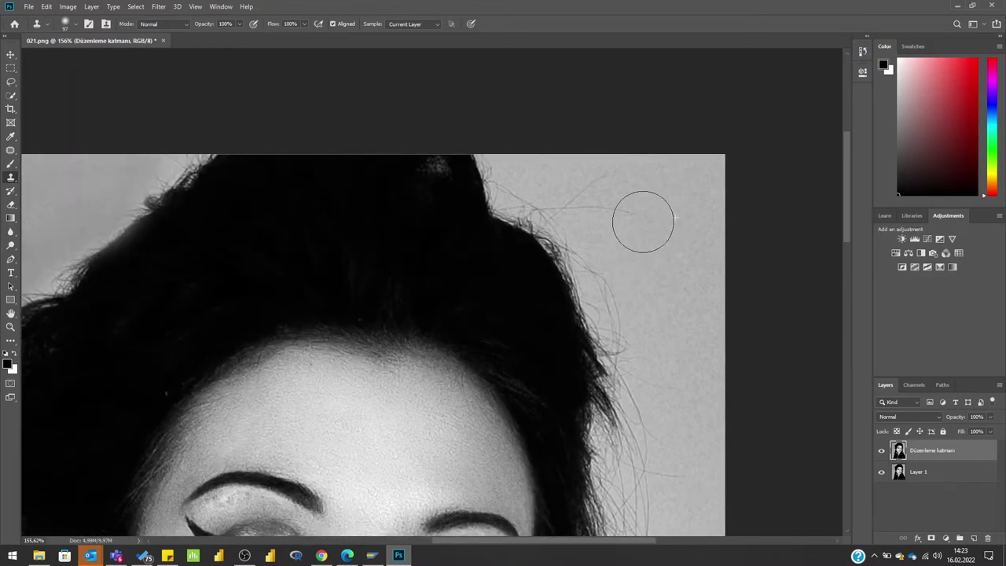
alt+click(660, 199)
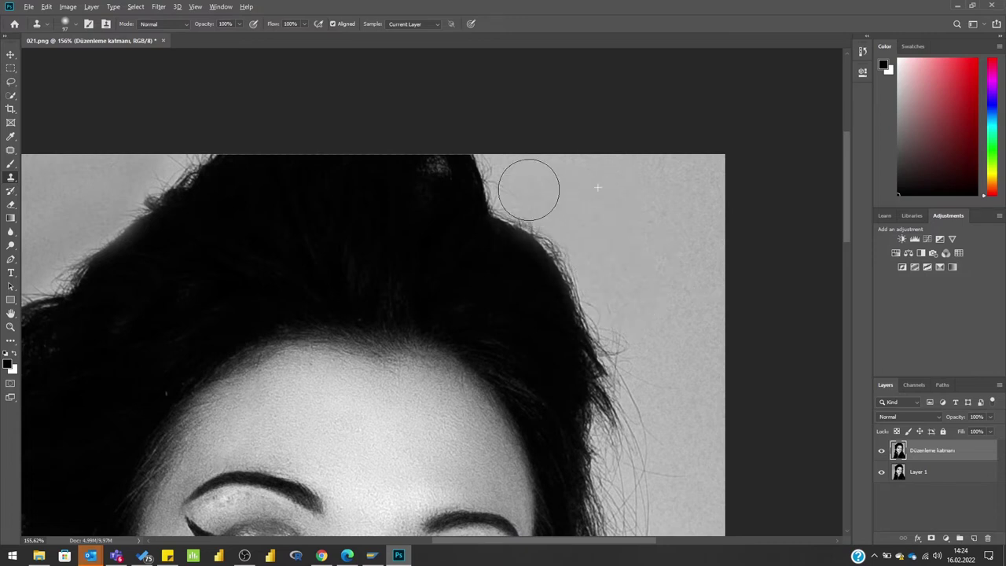
mouse_move(686, 304)
mouse_down()
mouse_move(668, 217)
mouse_move(626, 244)
mouse_move(640, 299)
mouse_up()
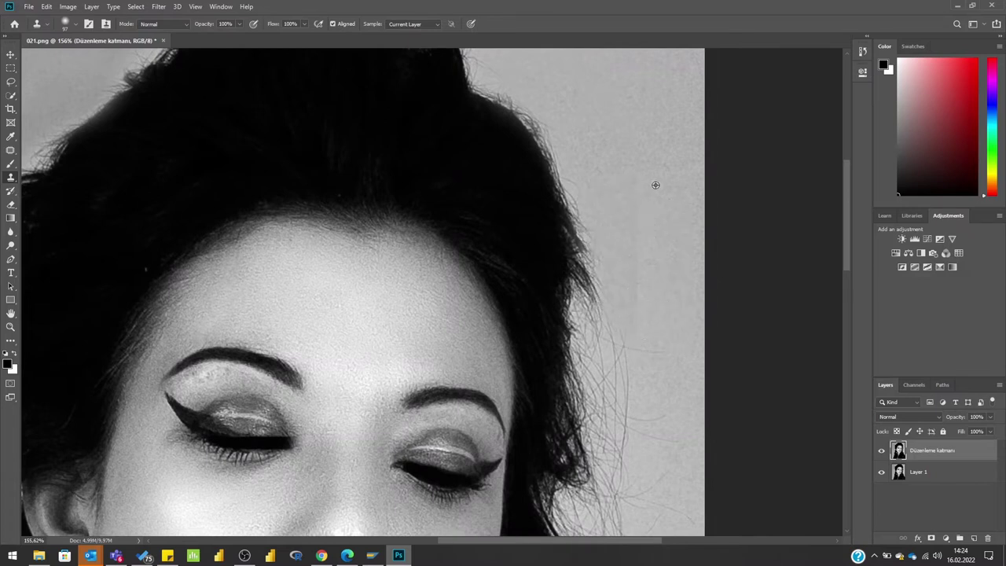
Clone out the stray hairs right of the hair edge beside the cheek.
drag(622, 356, 624, 213)
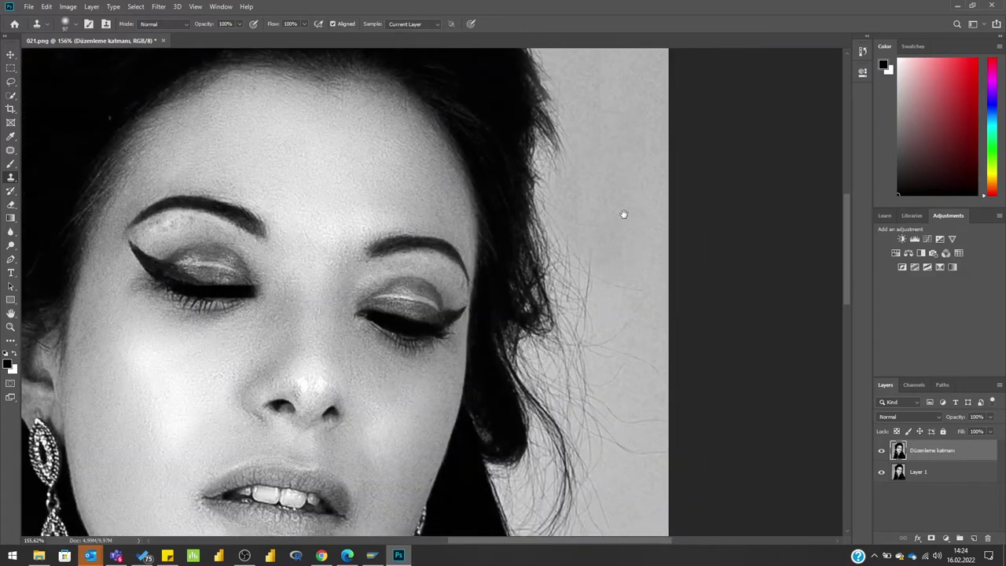
alt+click(623, 191)
drag(599, 259, 586, 231)
alt+click(634, 178)
drag(618, 335, 638, 370)
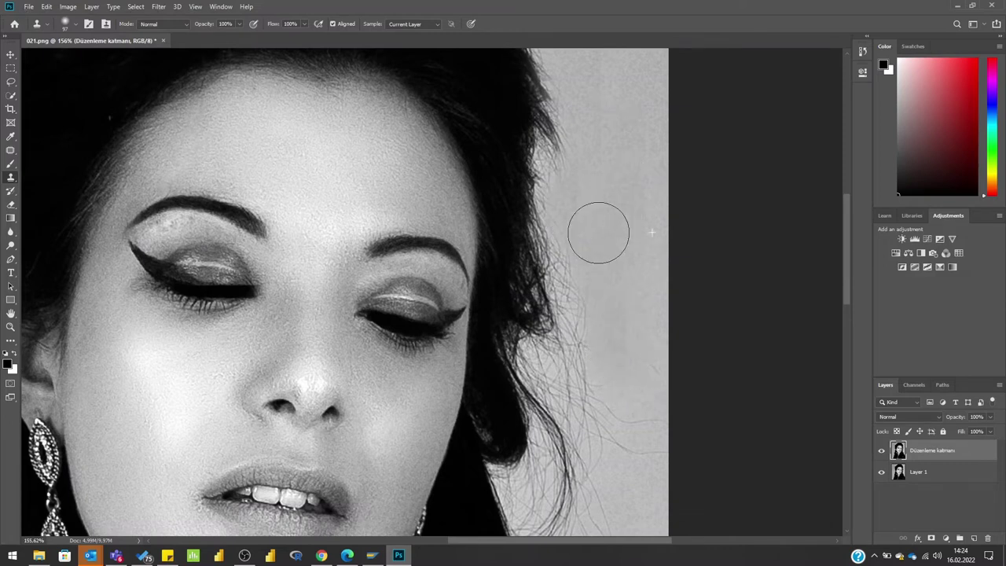
mouse_move(584, 271)
mouse_down()
mouse_move(595, 333)
mouse_move(563, 378)
mouse_up()
alt+click(633, 237)
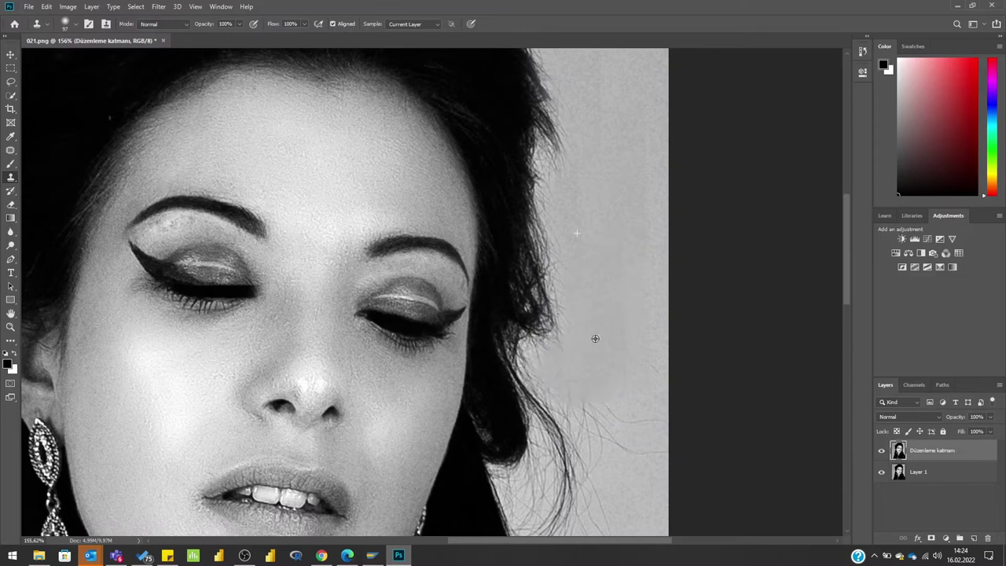
mouse_move(604, 341)
mouse_down()
mouse_move(577, 359)
mouse_move(598, 253)
mouse_up()
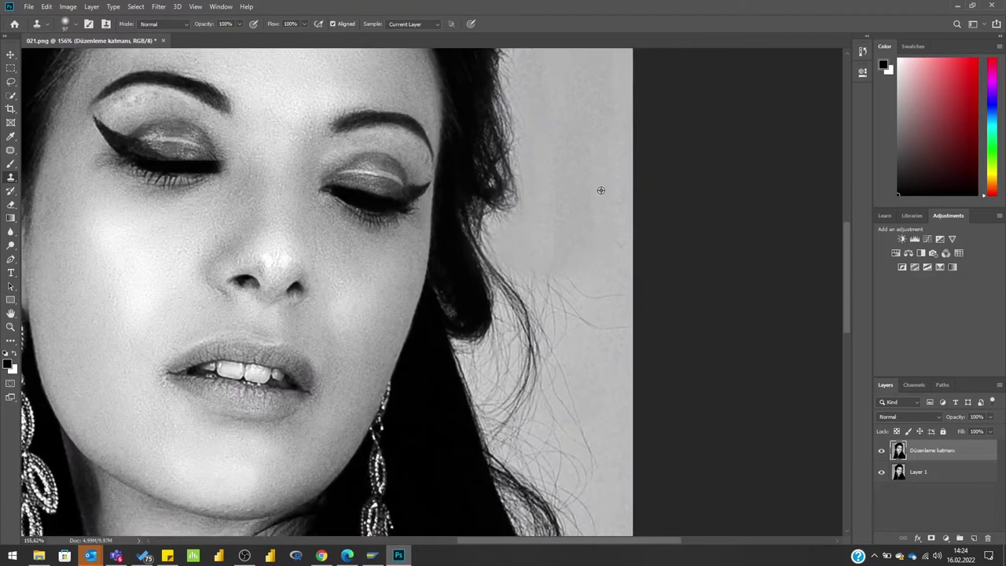
Clone away stray strands lower down along the right hair edge.
drag(605, 217, 606, 292)
alt+click(586, 226)
drag(602, 303, 581, 328)
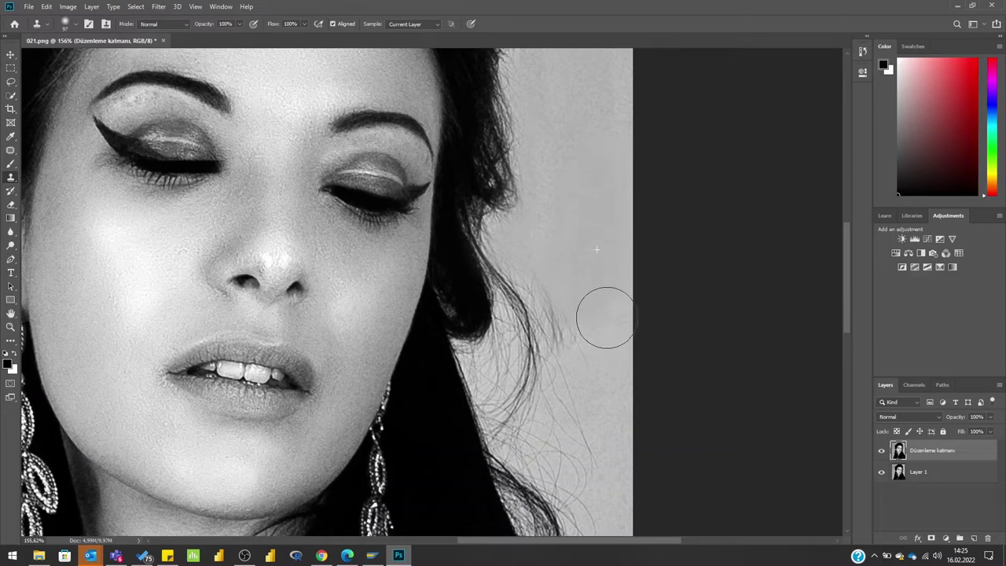
alt+click(600, 215)
mouse_move(561, 291)
mouse_down()
mouse_move(564, 330)
mouse_move(589, 342)
mouse_move(568, 445)
mouse_move(571, 370)
mouse_move(599, 393)
mouse_move(606, 332)
mouse_move(594, 332)
mouse_move(589, 197)
mouse_up()
alt+click(596, 281)
alt+click(584, 275)
drag(585, 331, 553, 303)
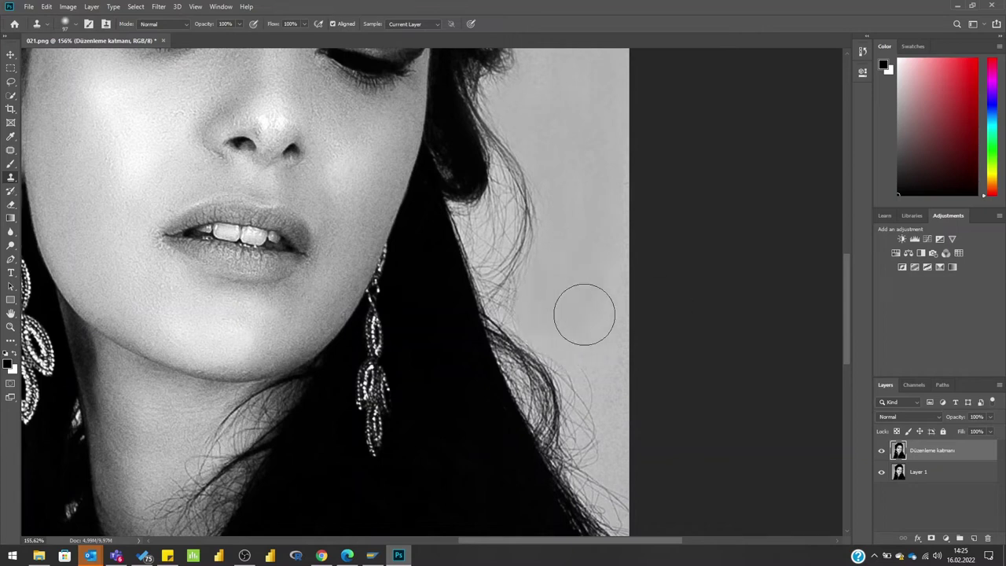
Clean the strands at the lower hair edge and hide the panels to inspect the image.
alt+click(602, 332)
alt+click(595, 305)
mouse_move(566, 338)
mouse_down()
mouse_move(569, 348)
mouse_move(543, 333)
mouse_move(595, 343)
mouse_up()
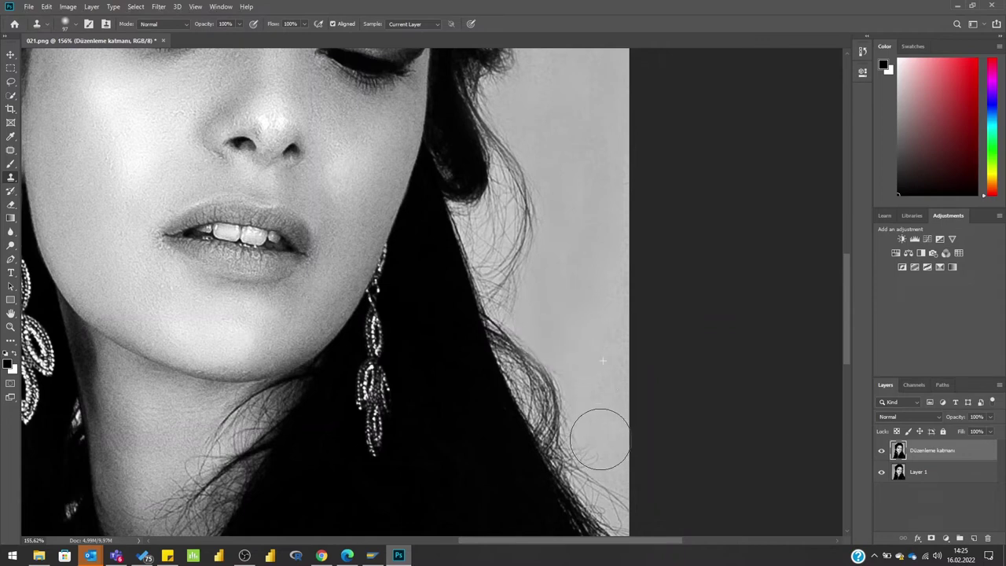
alt+click(588, 324)
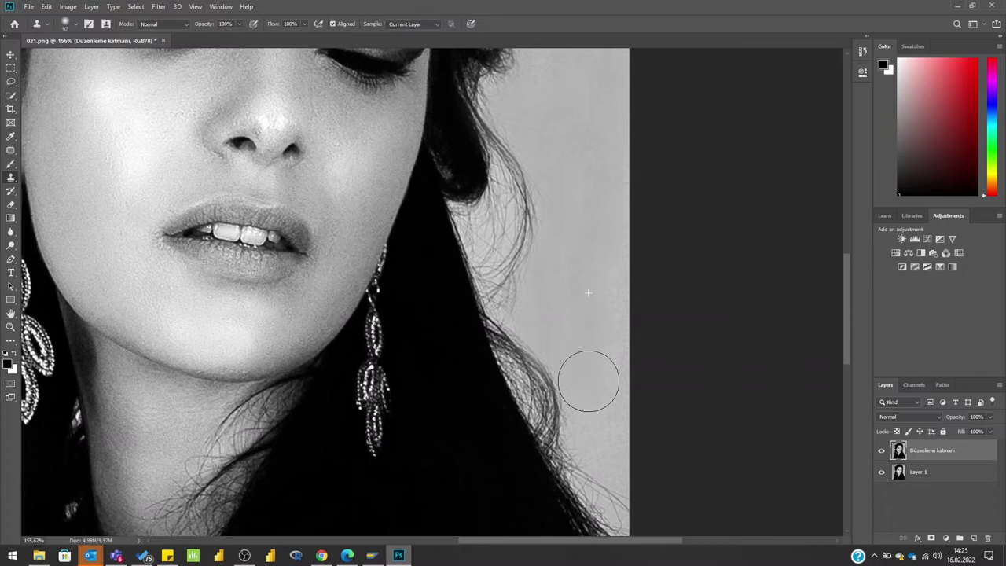
drag(600, 343, 597, 211)
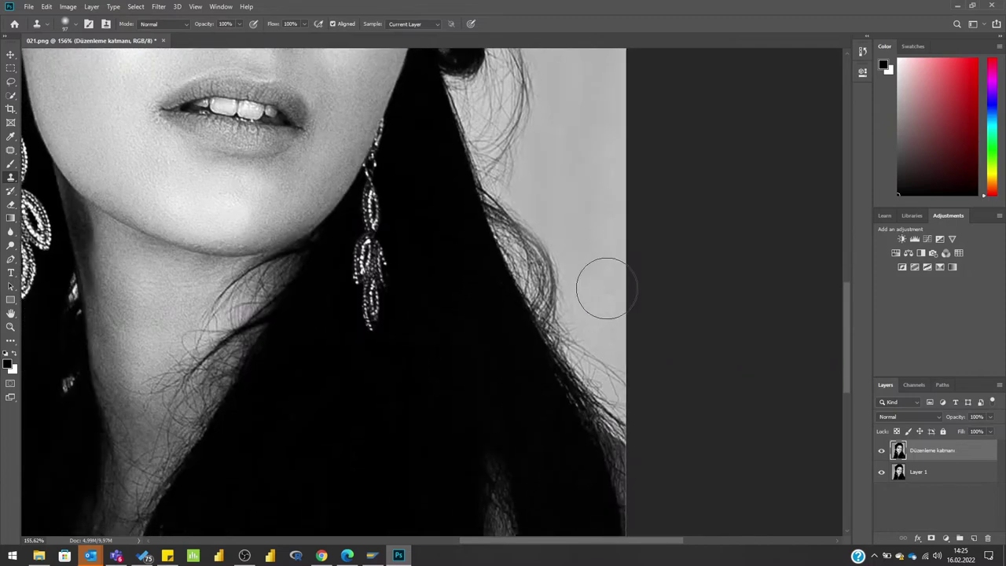
mouse_move(602, 315)
mouse_down()
mouse_move(613, 352)
mouse_move(595, 326)
mouse_up()
key(Tab)
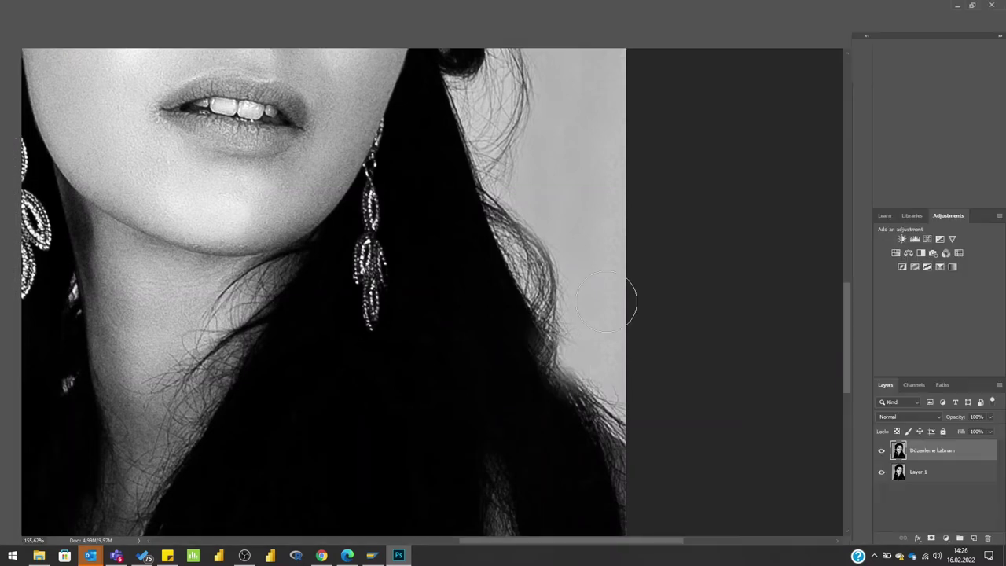
Restore the panels and fit the whole portrait on screen with the Zoom tool.
key(Tab)
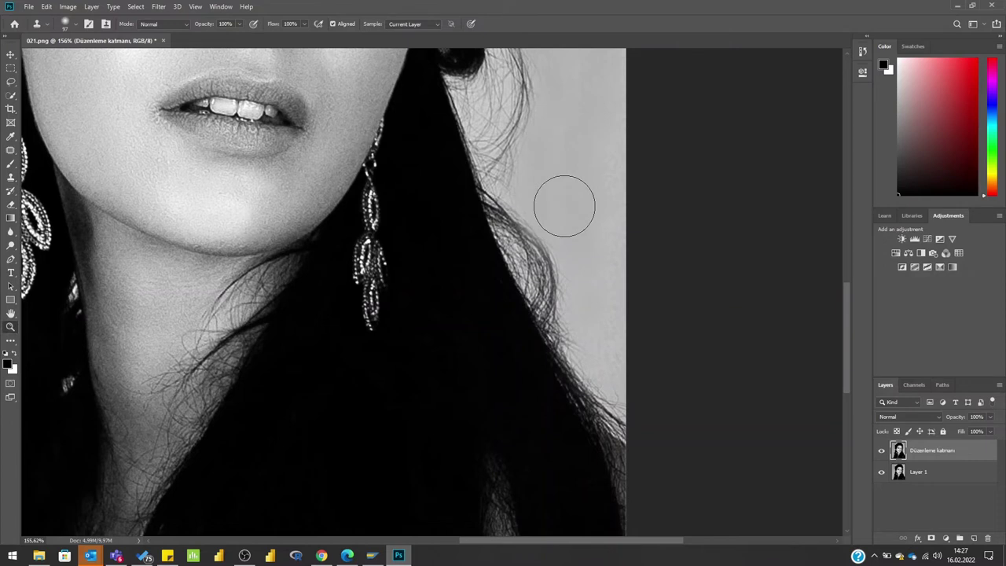
key(z)
right_click(565, 206)
click(586, 210)
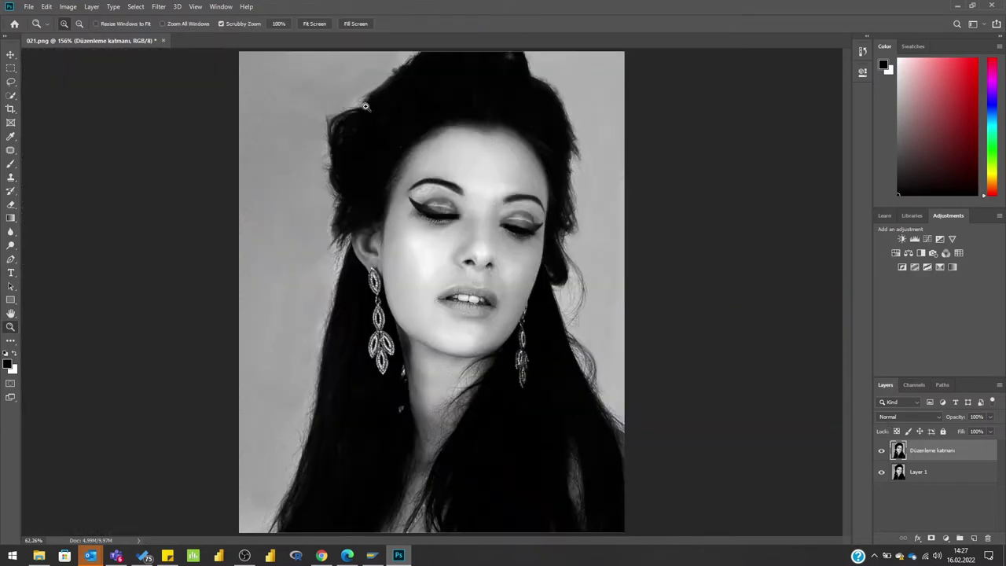
Toggle Düzenleme katmanı visibility twice to compare, then add an empty Layer 2 on top.
click(883, 452)
click(883, 453)
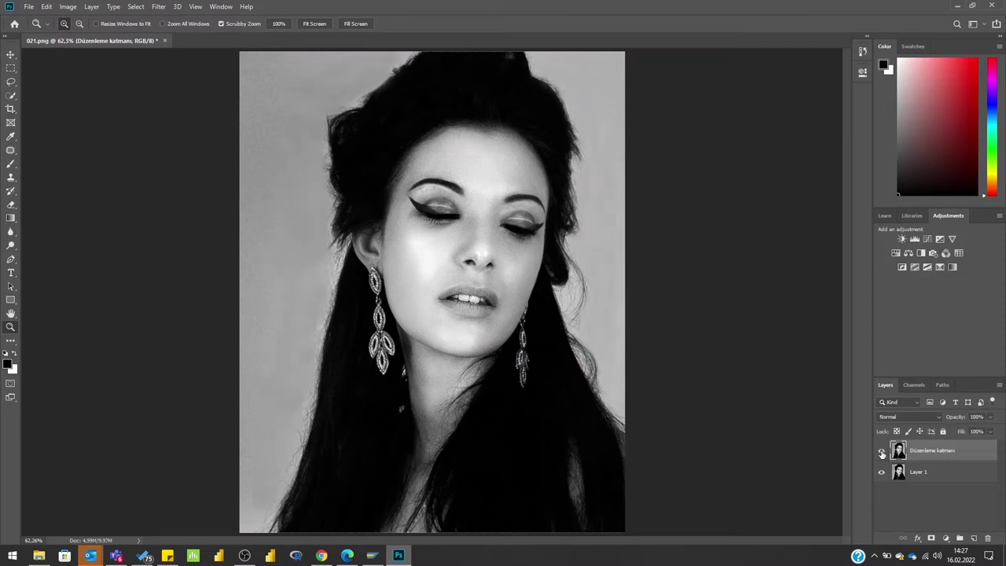
click(882, 452)
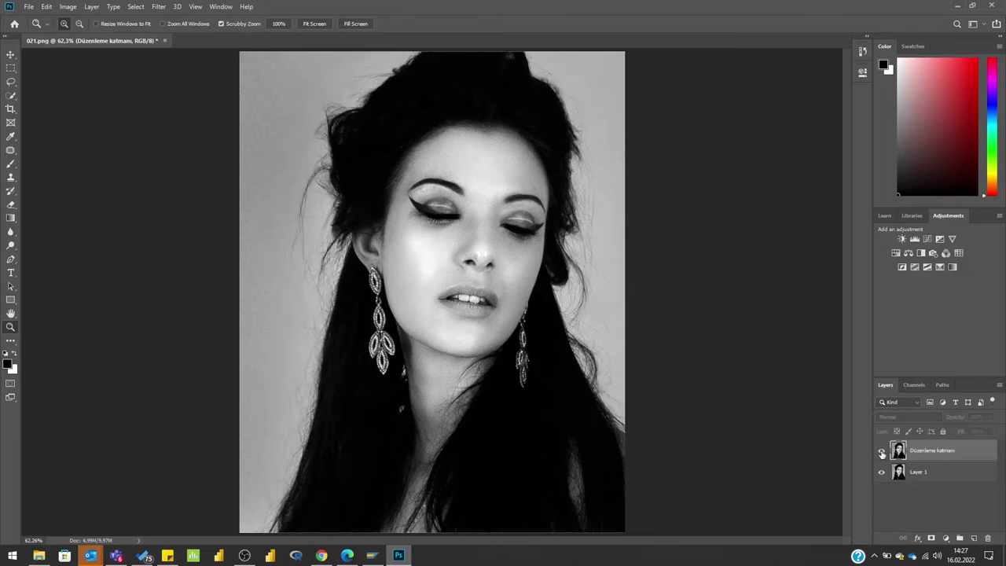
click(883, 452)
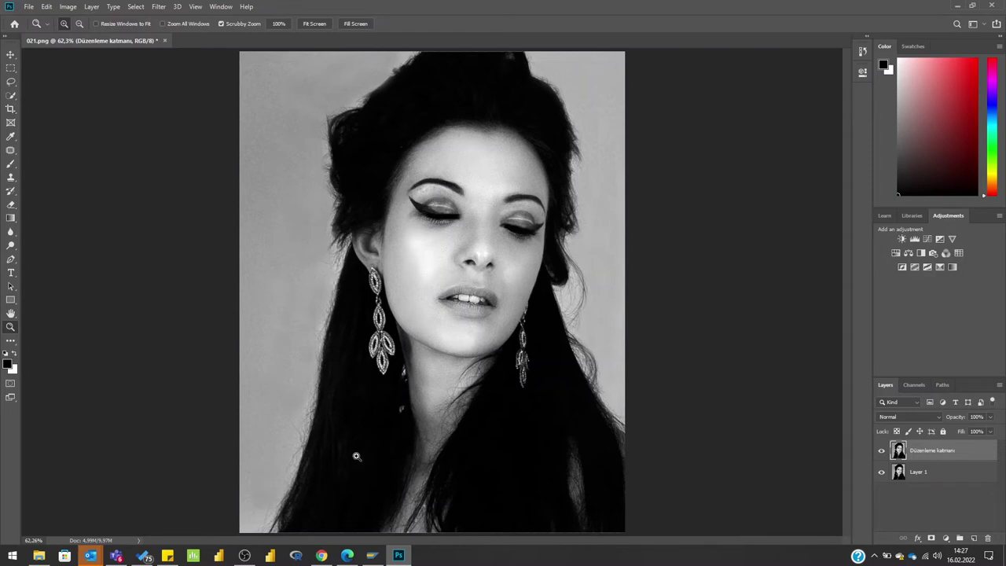
click(974, 540)
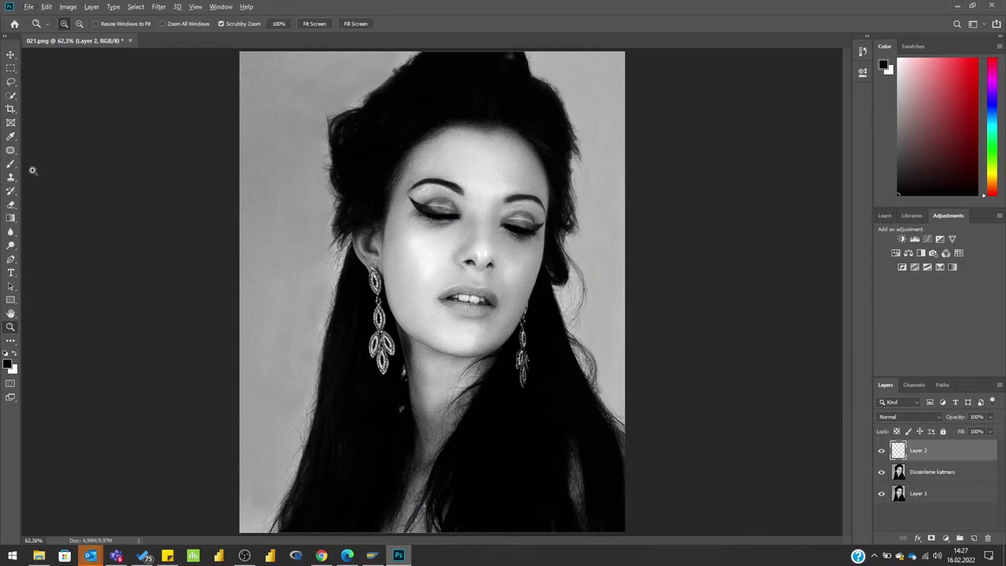
Set up a soft 85 px, 0% hardness brush at 19% opacity in the background's light grey.
click(11, 164)
alt+click(300, 324)
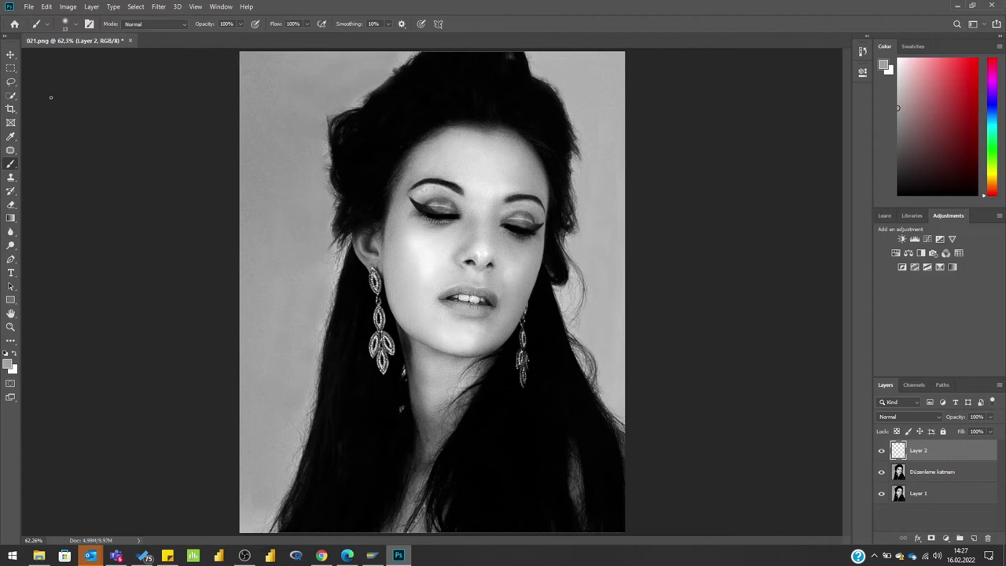
click(77, 25)
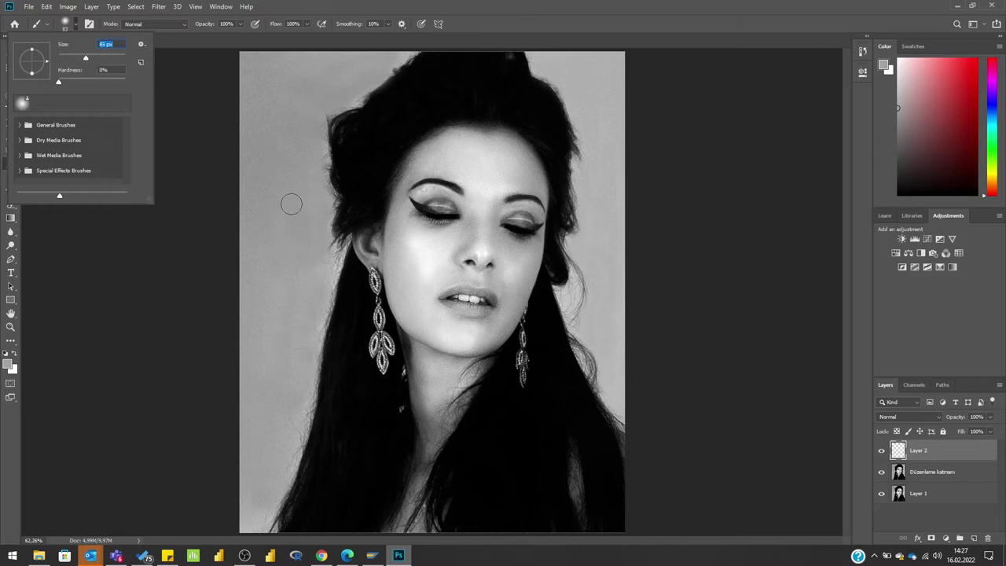
click(240, 24)
click(241, 24)
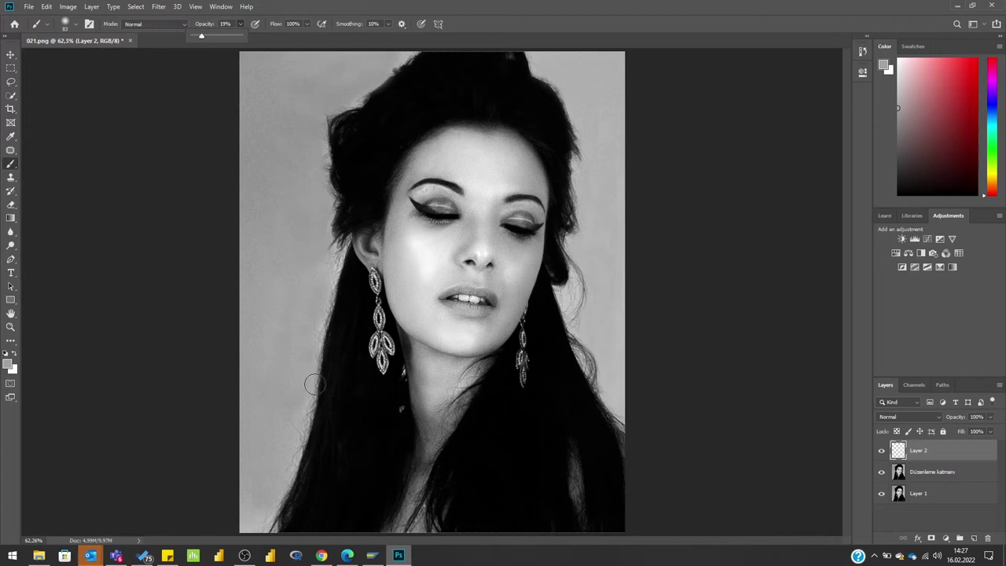
Zoom to 300% on the left hair edge and brush light grey over its dark outline.
key(z)
click(276, 507)
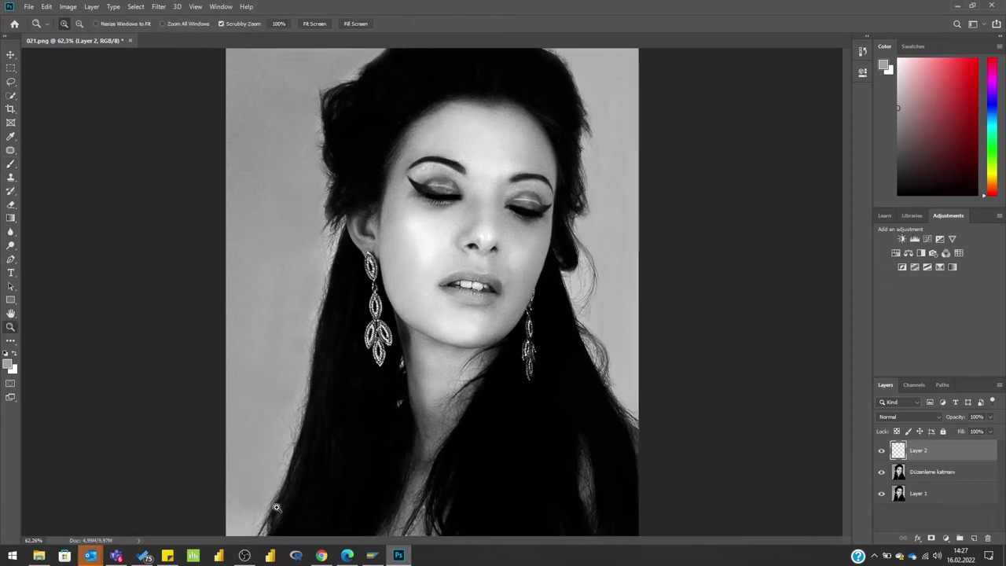
click(276, 507)
click(236, 354)
click(221, 288)
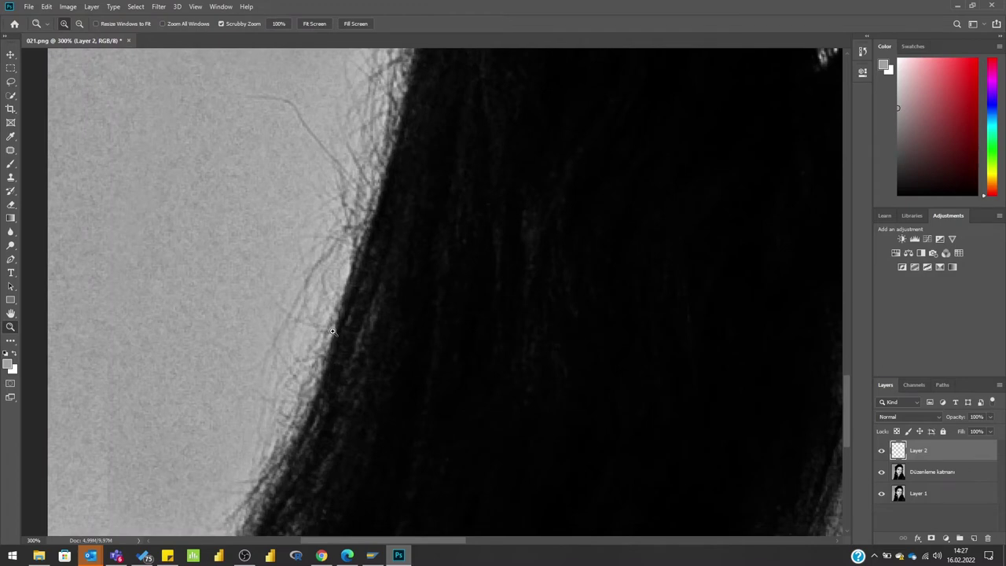
key(b)
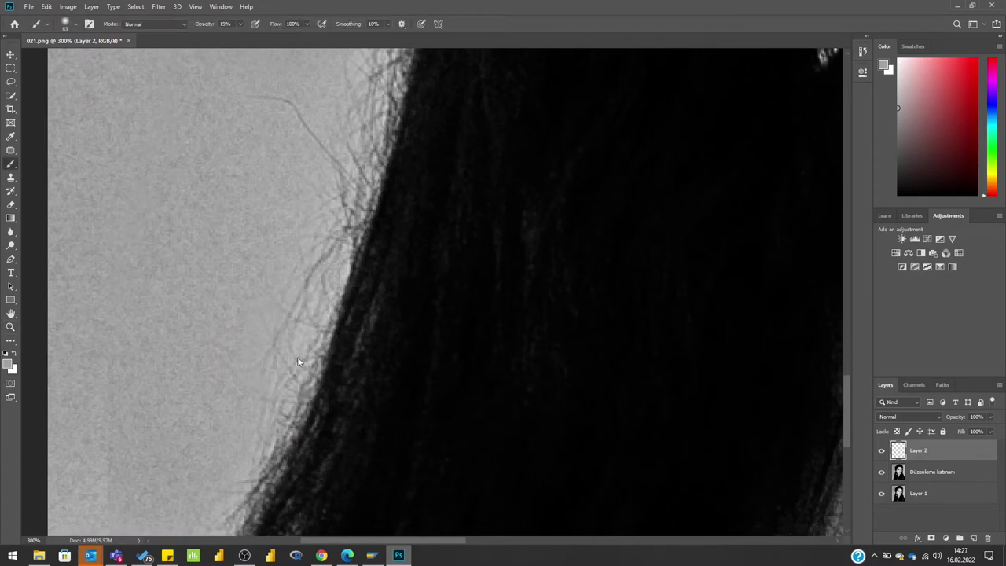
drag(288, 354, 271, 352)
drag(284, 409, 330, 280)
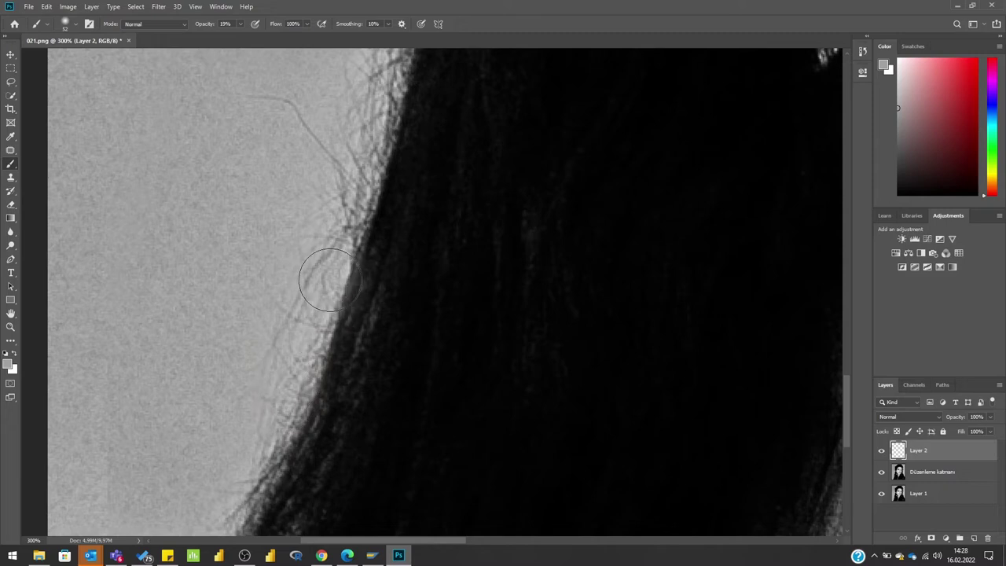
Continue softening the left hair edge upward past the earring and ear to the top.
drag(331, 280, 305, 367)
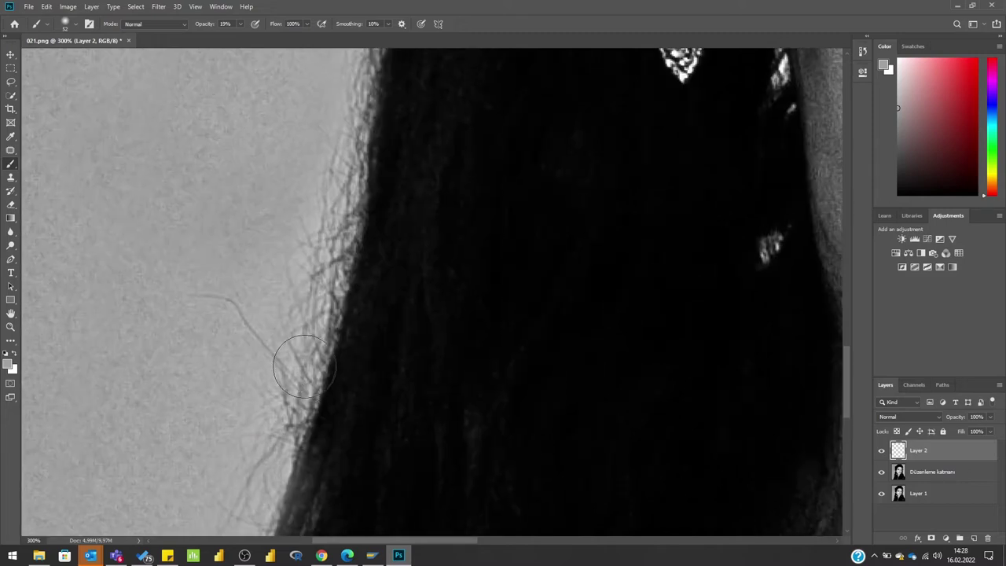
mouse_move(314, 228)
mouse_down()
mouse_move(315, 337)
mouse_move(307, 330)
mouse_up()
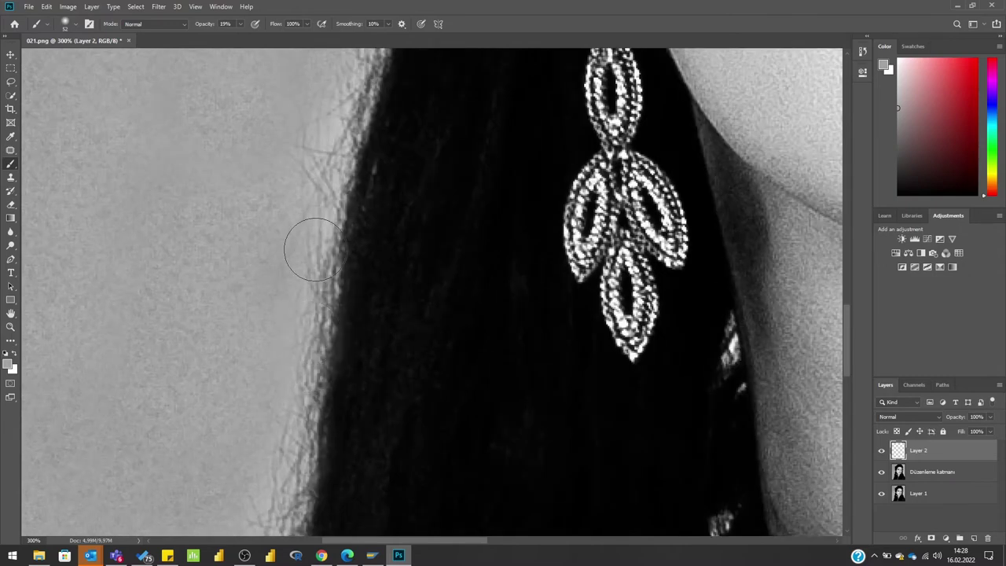
drag(314, 233, 263, 401)
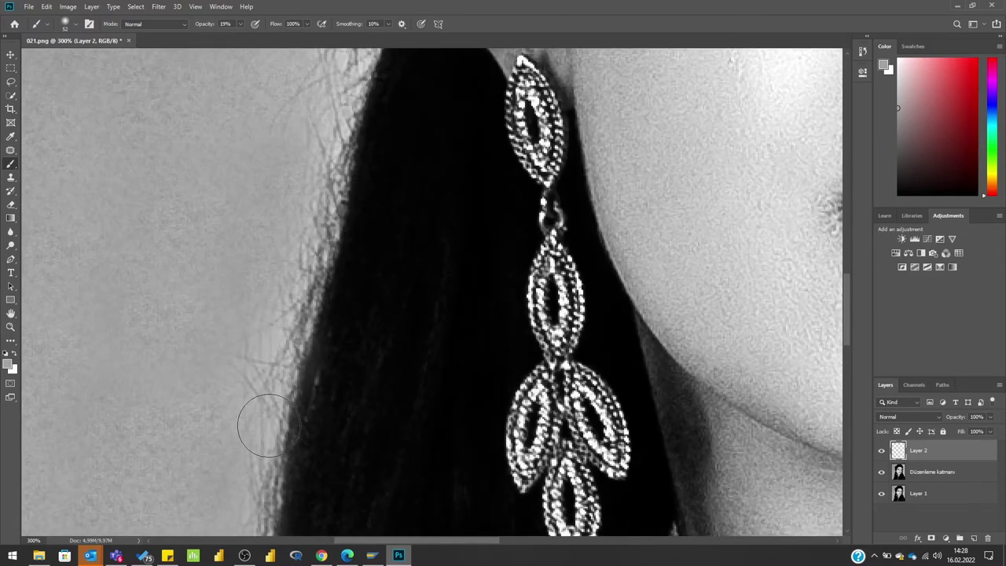
drag(318, 199, 307, 380)
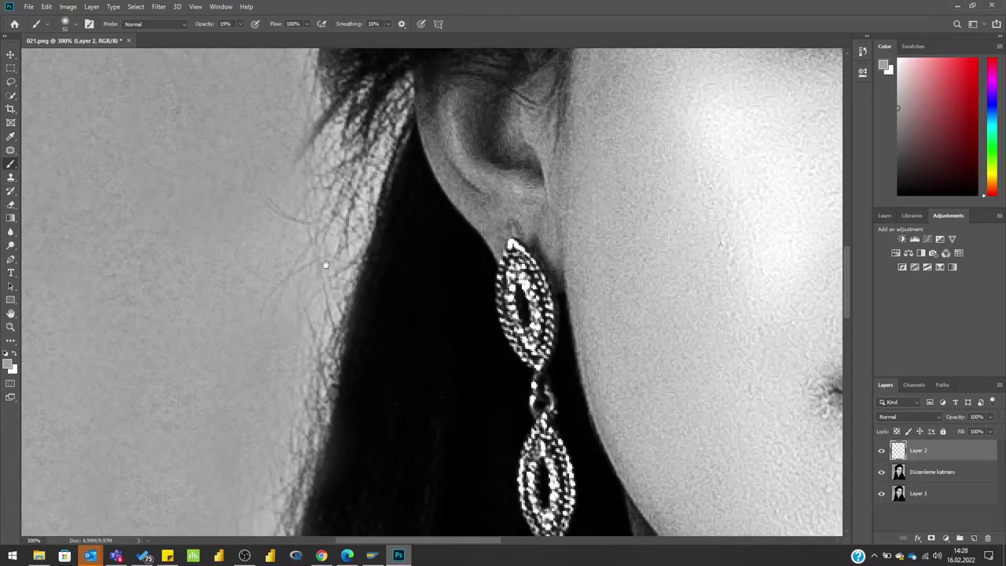
drag(326, 264, 293, 354)
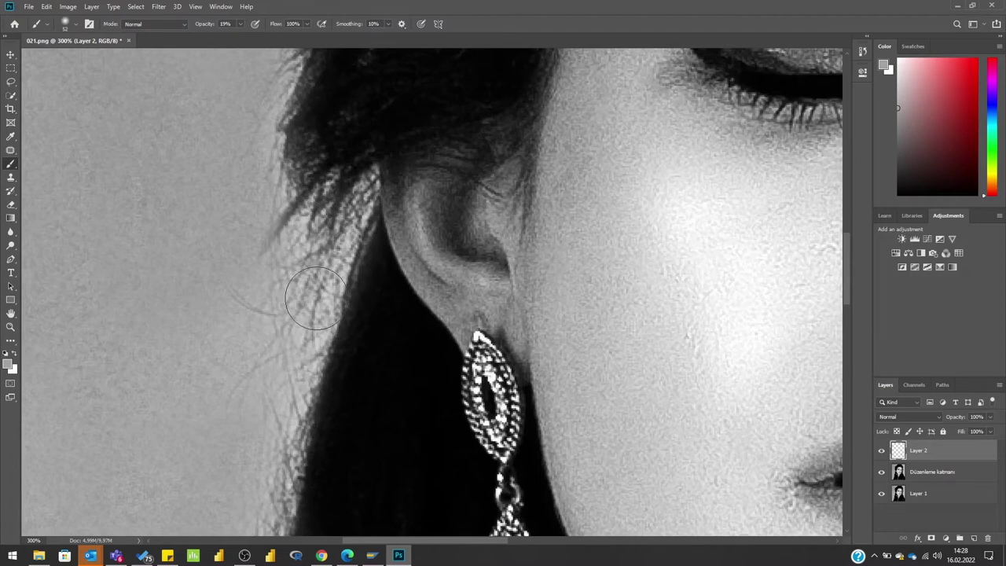
mouse_move(303, 55)
mouse_down()
mouse_move(347, 252)
mouse_move(339, 340)
mouse_up()
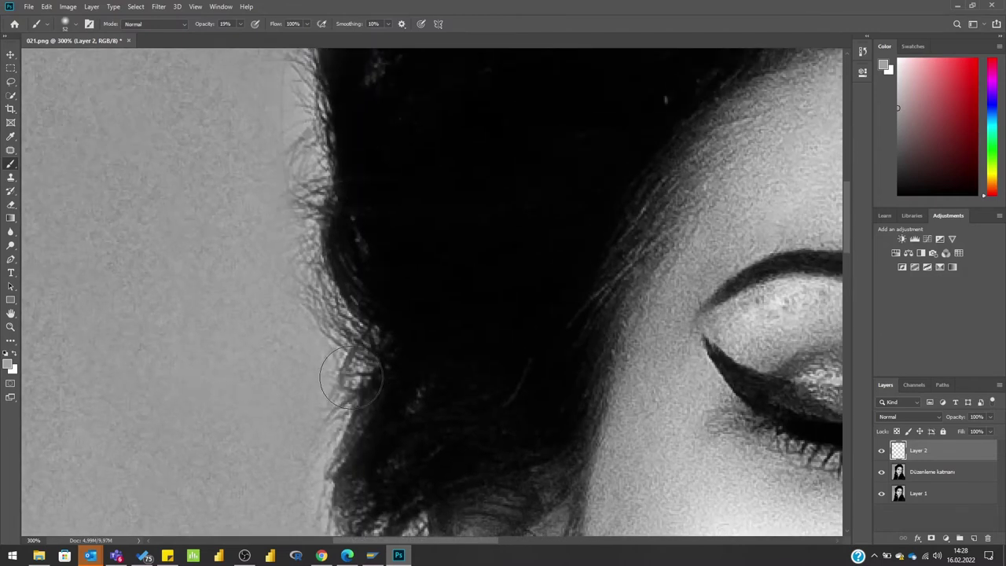
key(z)
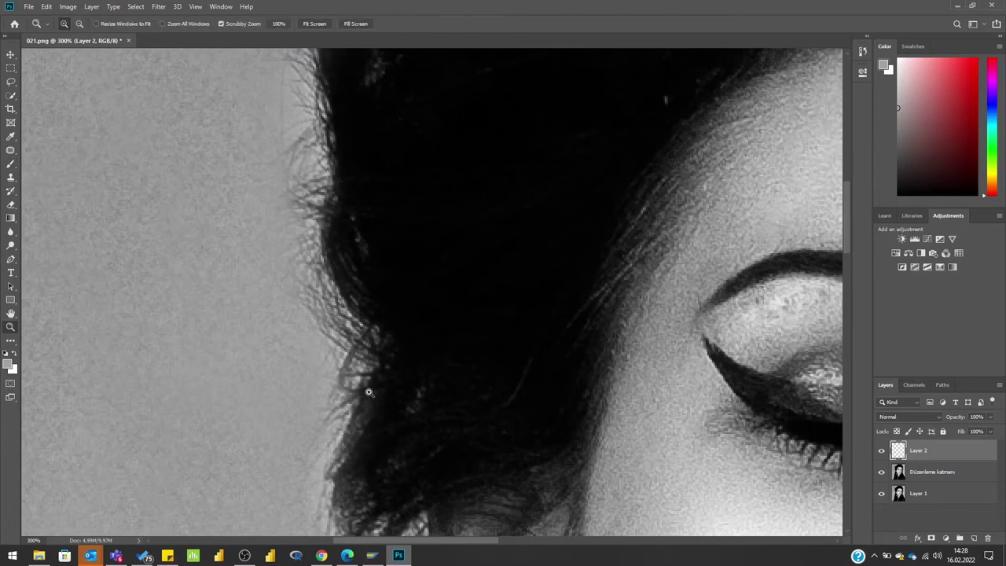
key(b)
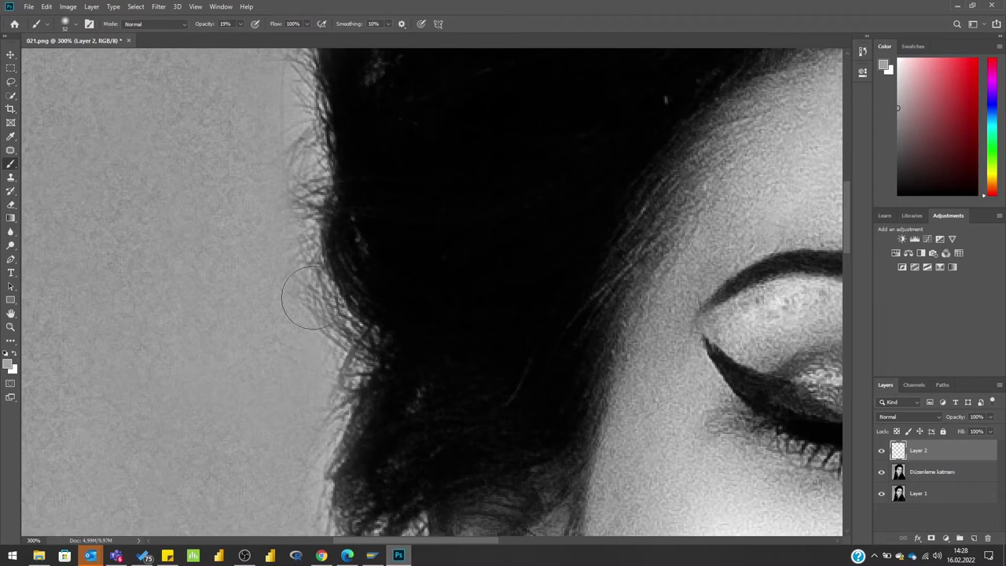
drag(306, 299, 317, 397)
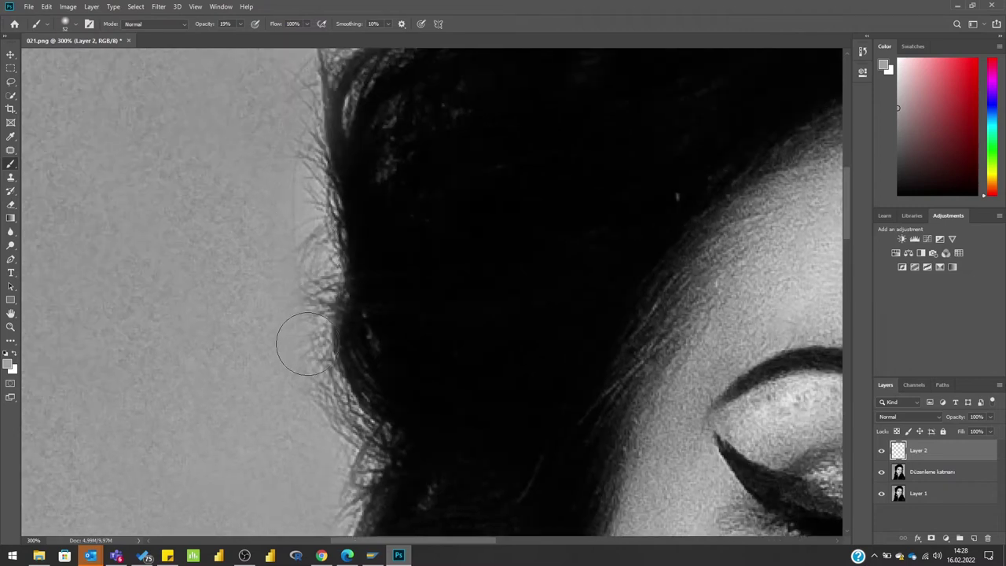
drag(386, 164, 372, 362)
mouse_move(409, 181)
mouse_down()
mouse_move(427, 162)
mouse_move(467, 157)
mouse_move(492, 123)
mouse_up()
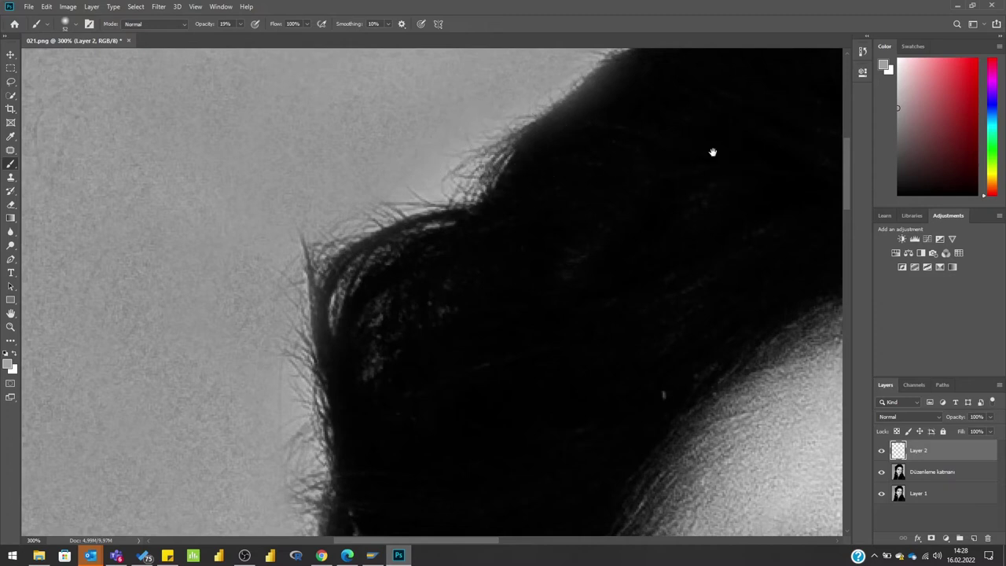
Soften stray strands on the top and right side of the hair.
drag(713, 153, 254, 341)
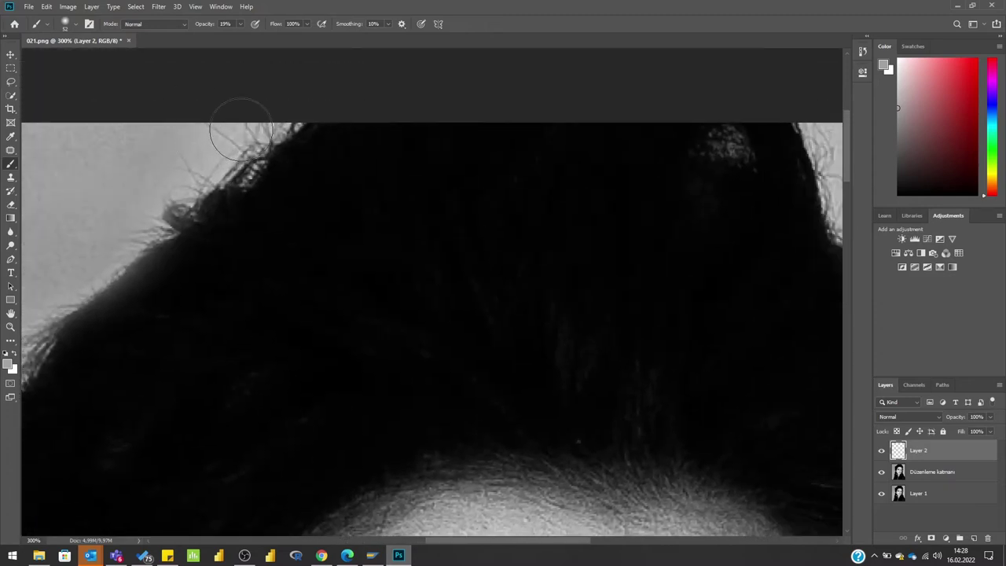
drag(721, 225, 417, 198)
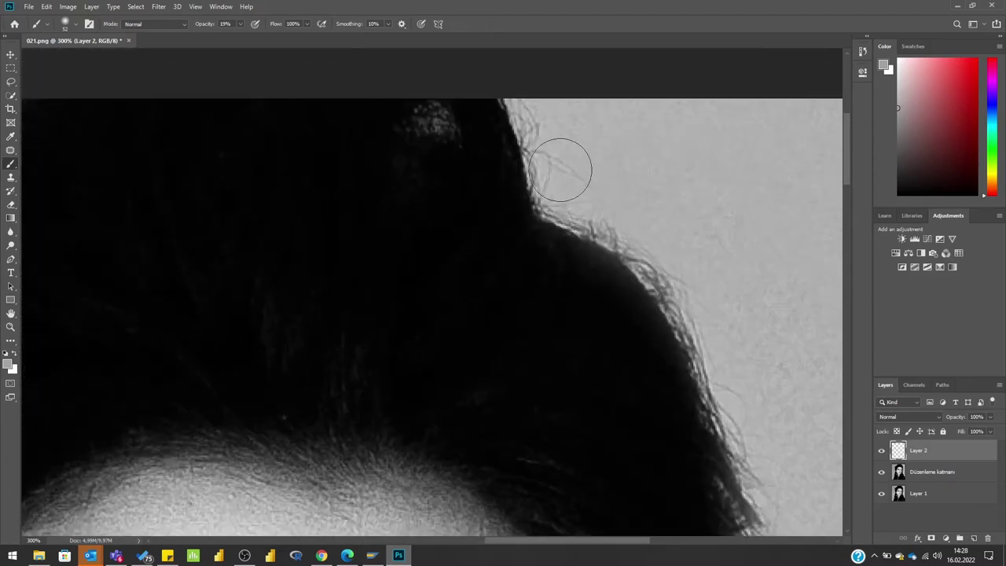
mouse_move(557, 153)
mouse_down()
mouse_move(577, 198)
mouse_move(614, 228)
mouse_up()
drag(689, 317, 532, 159)
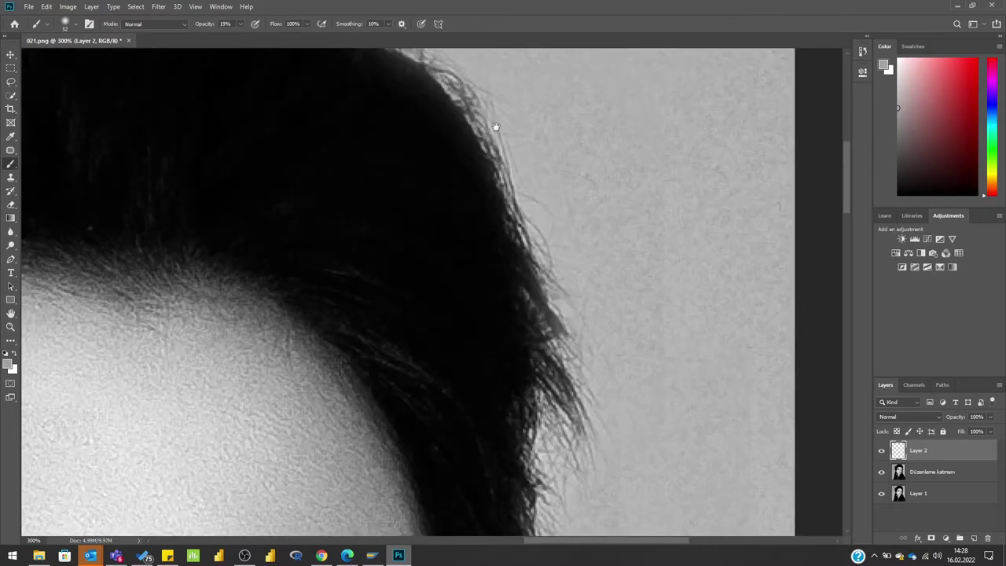
drag(588, 266, 572, 213)
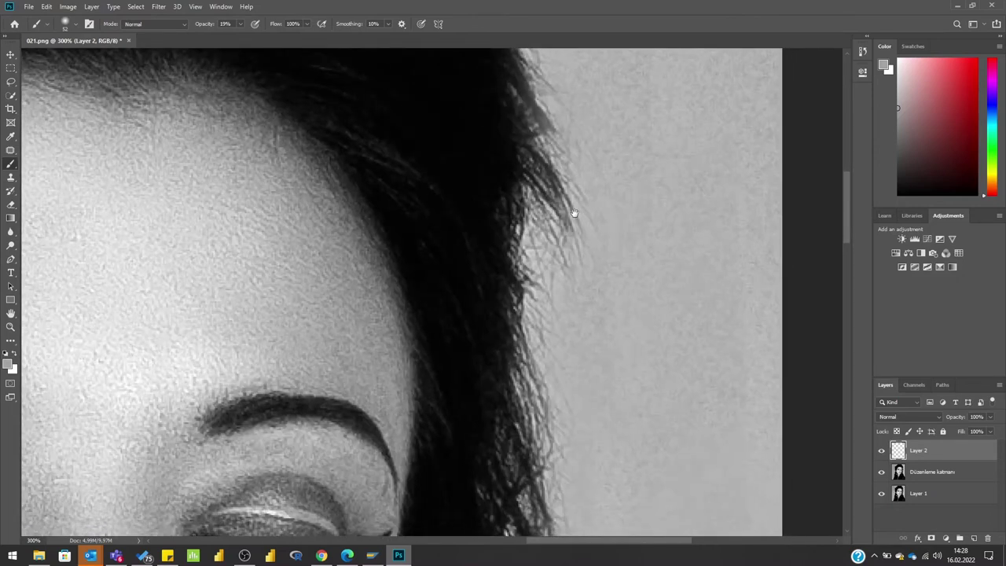
drag(579, 310, 562, 126)
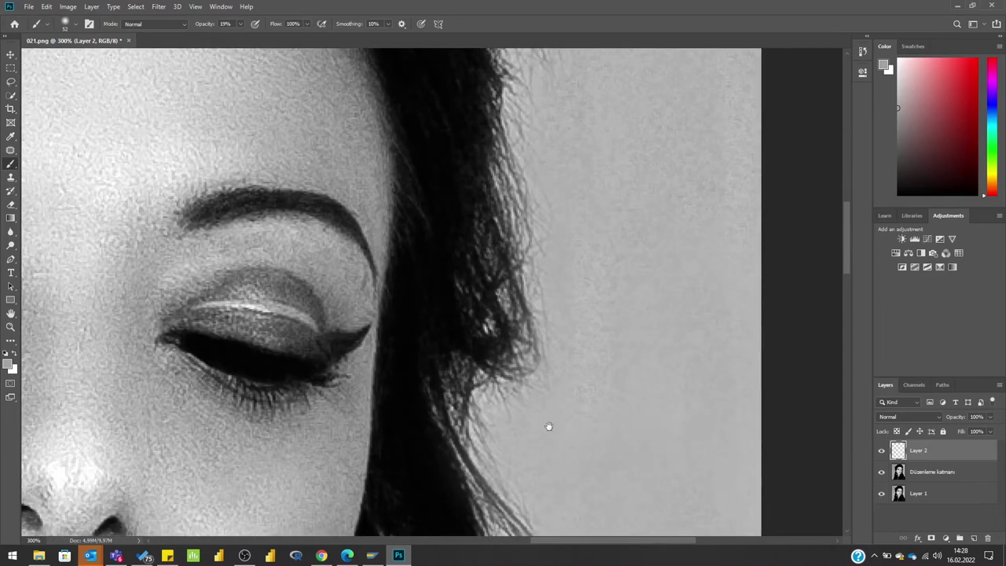
Work down the right hair edge past the eye, lips and earring toward the shoulder.
drag(548, 425, 534, 250)
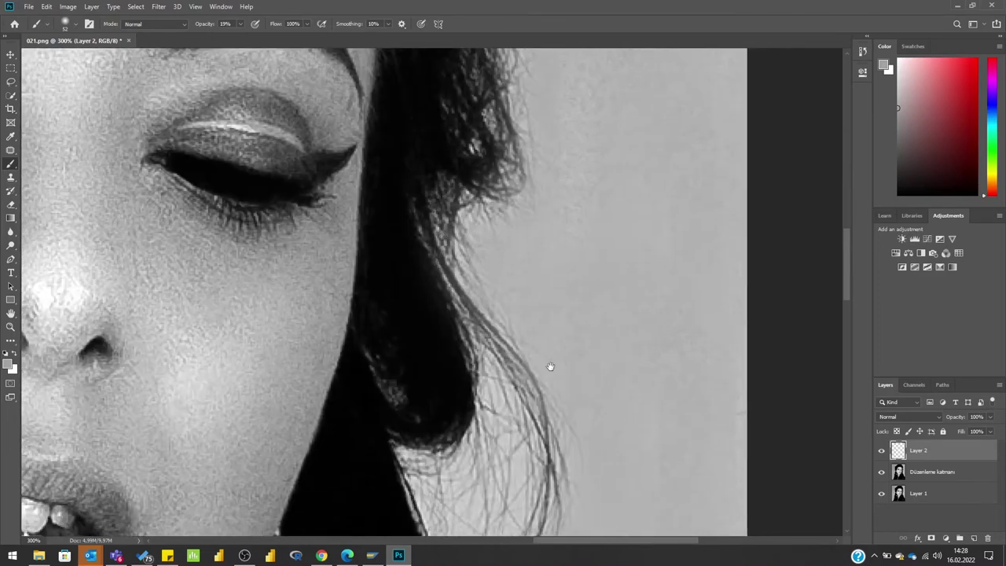
drag(548, 366, 530, 205)
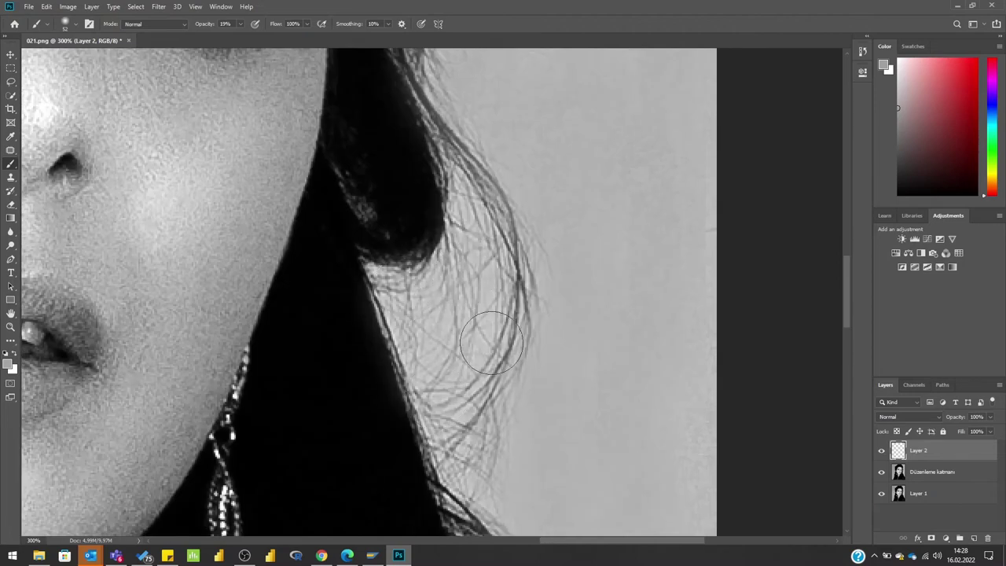
mouse_move(524, 411)
mouse_down()
mouse_move(512, 270)
mouse_move(435, 153)
mouse_up()
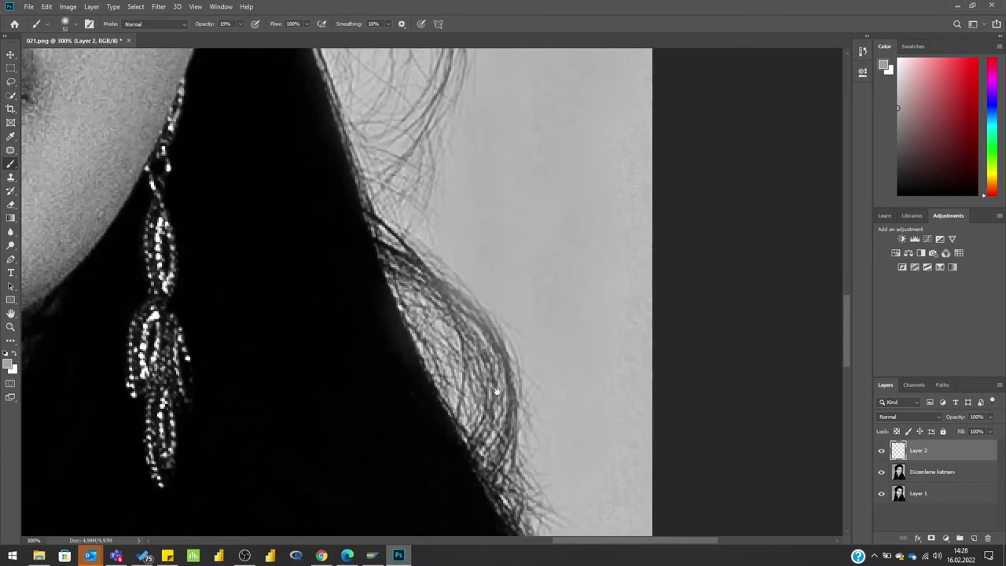
drag(498, 393, 440, 200)
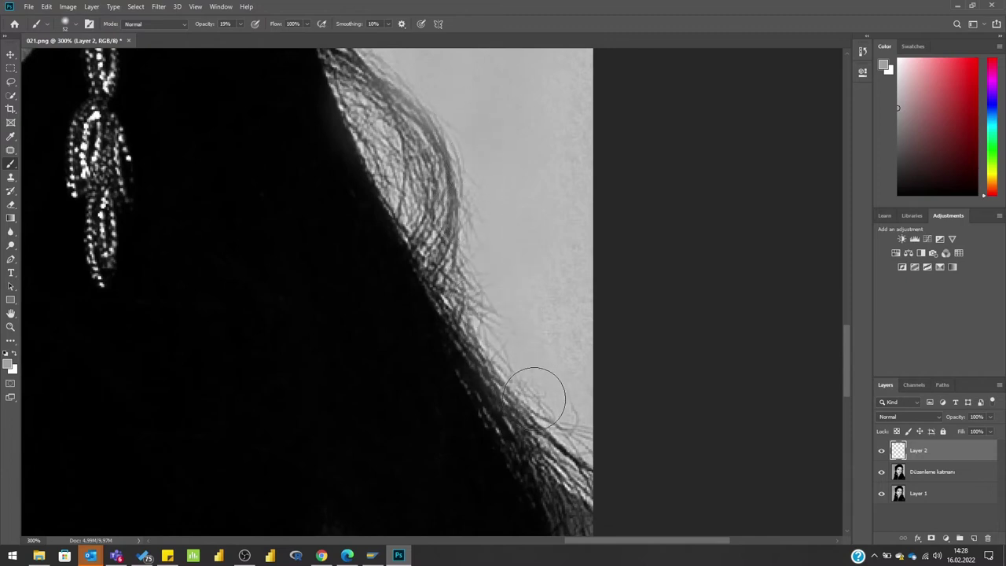
key(z)
right_click(548, 292)
Fit the image on screen and toggle Layer 2 and Düzenleme katmanı visibility to compare.
click(566, 298)
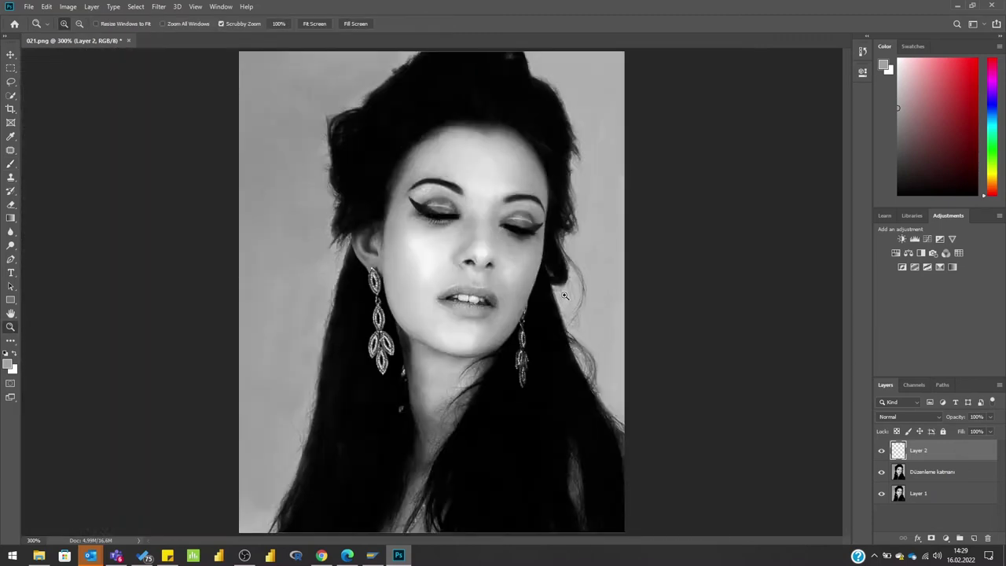
ctrl+click(926, 473)
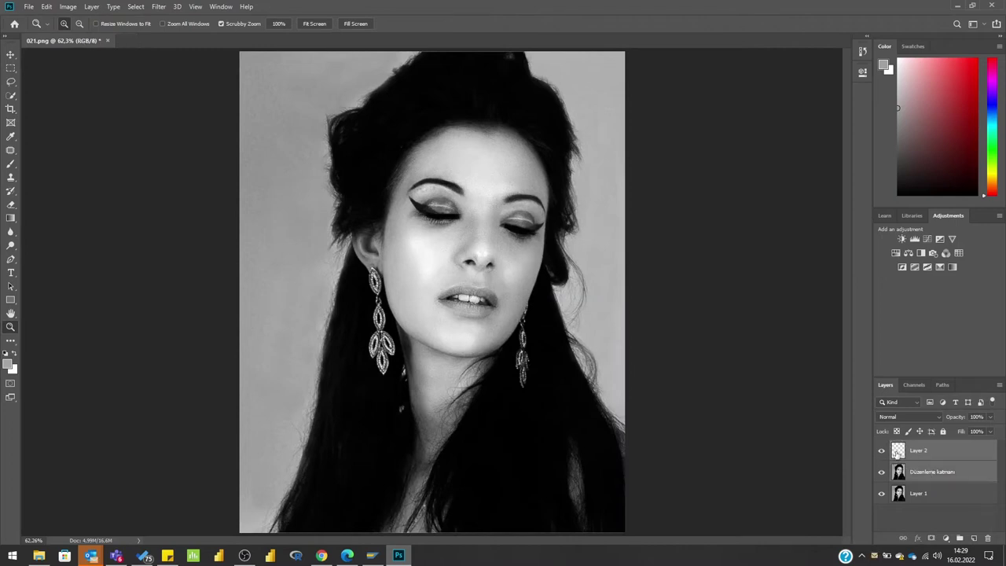
click(881, 450)
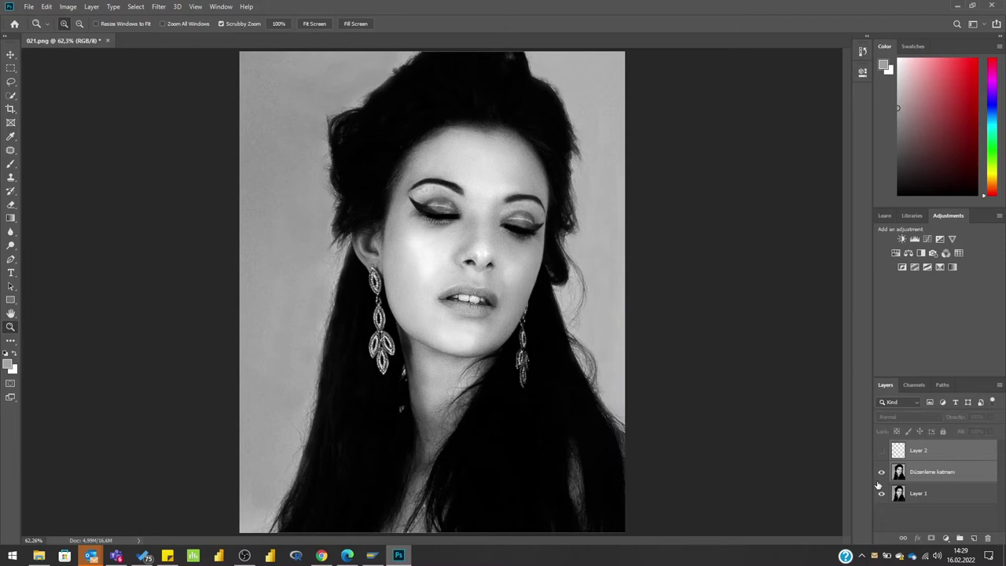
click(882, 475)
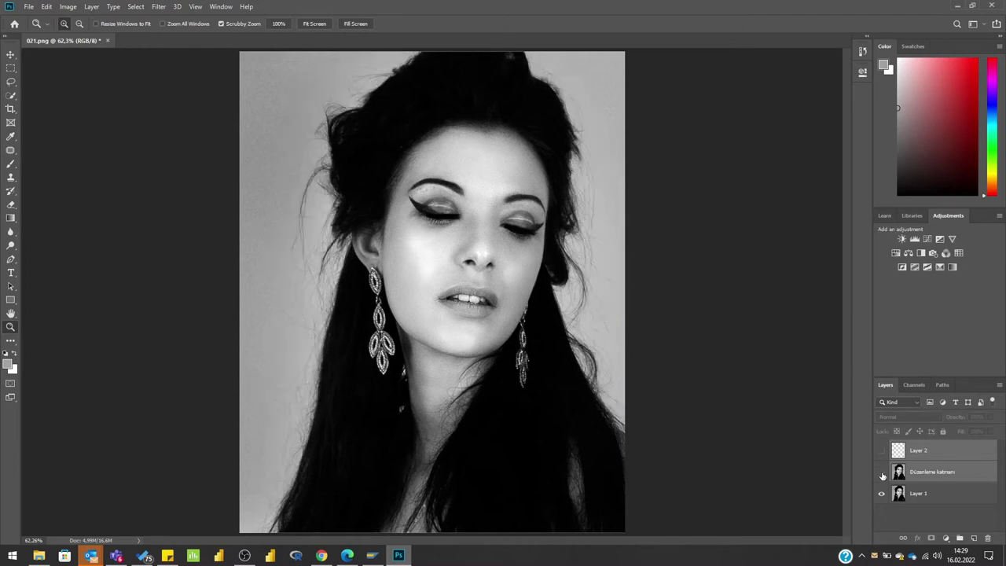
click(883, 474)
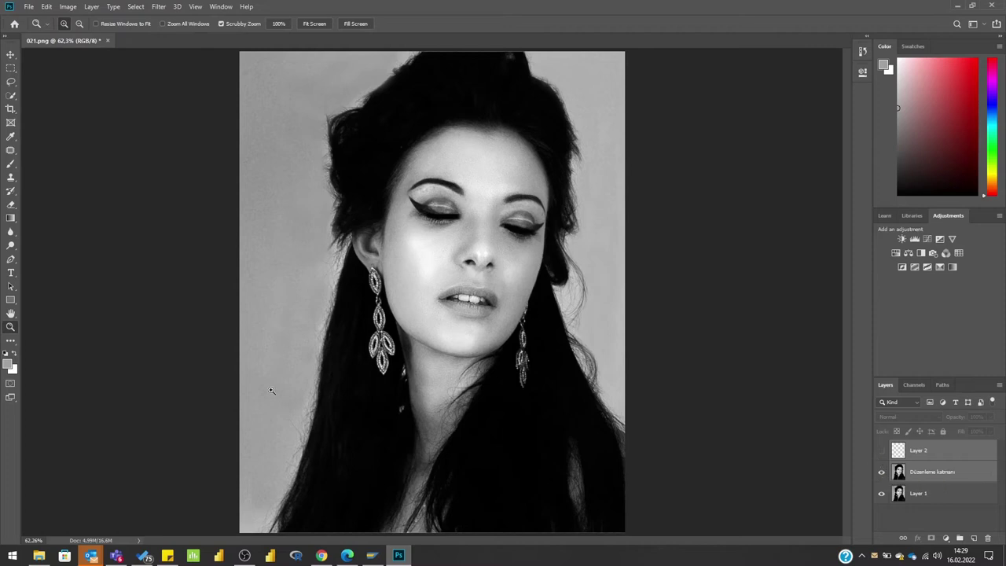
click(881, 451)
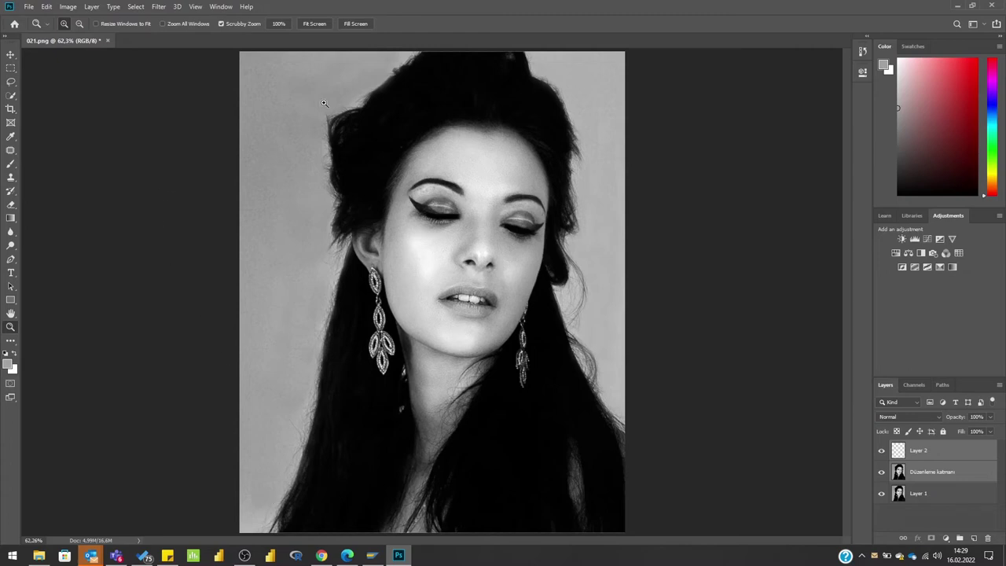
Reselect the Brush tool and Layer 2, then bring up the Layer menu commands.
click(10, 165)
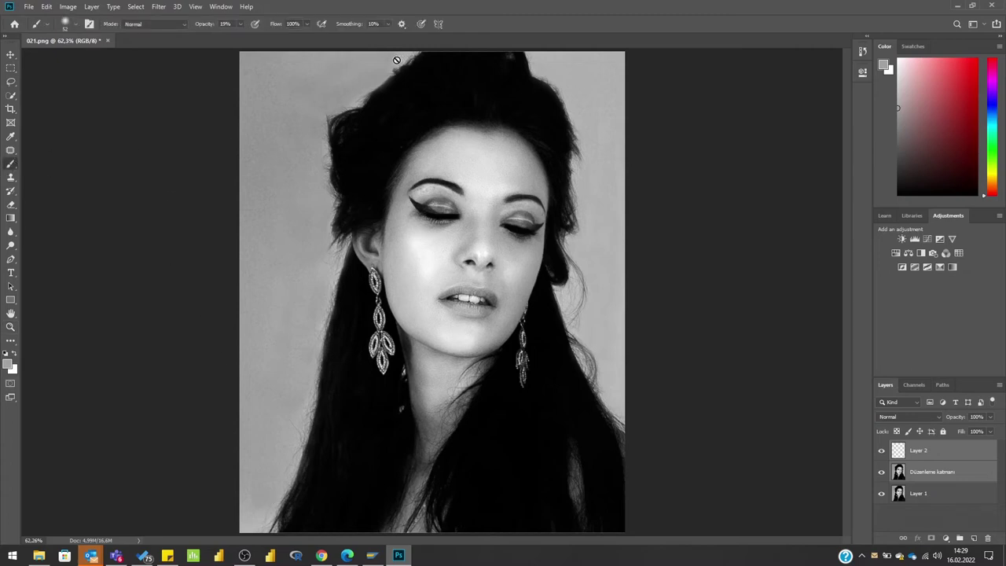
click(916, 450)
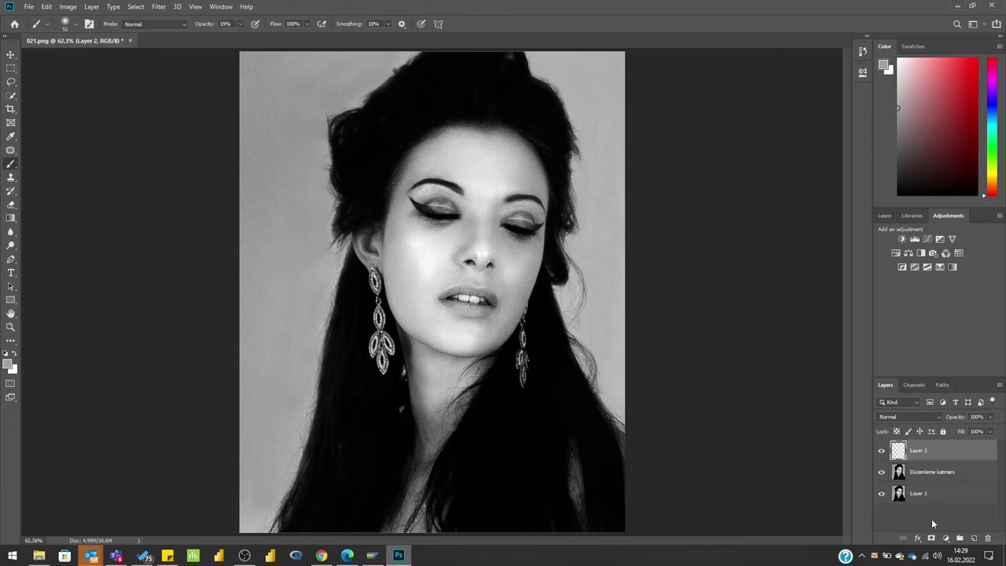
click(92, 7)
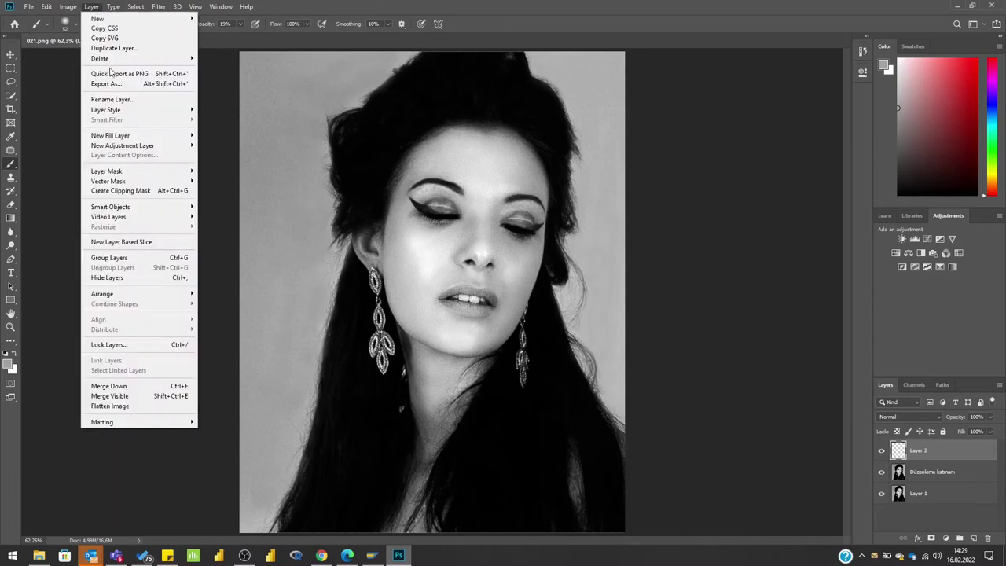
mouse_move(103, 18)
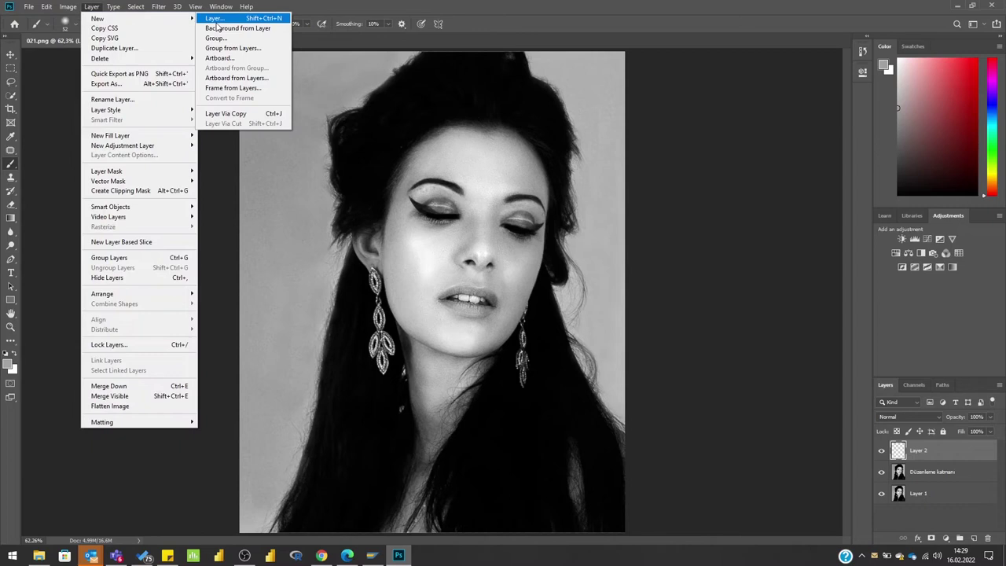
Create a new gray-filled Layer 3 in Soft Light blend mode.
click(216, 22)
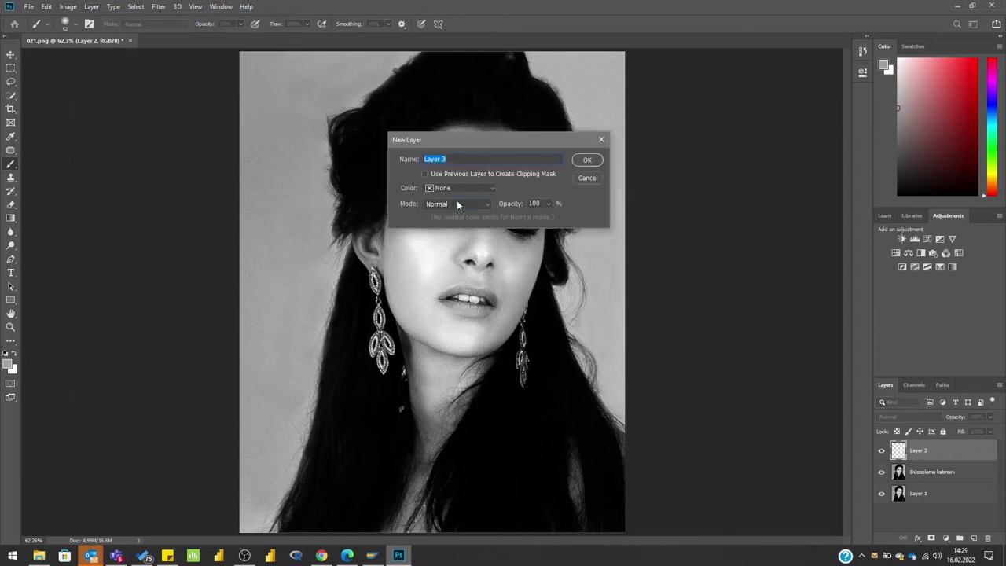
click(456, 204)
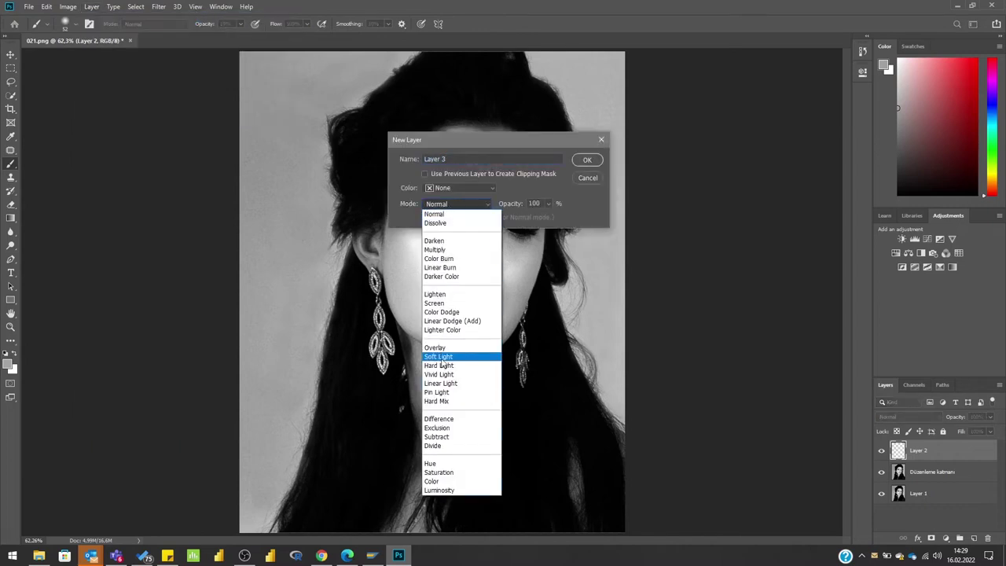
click(444, 365)
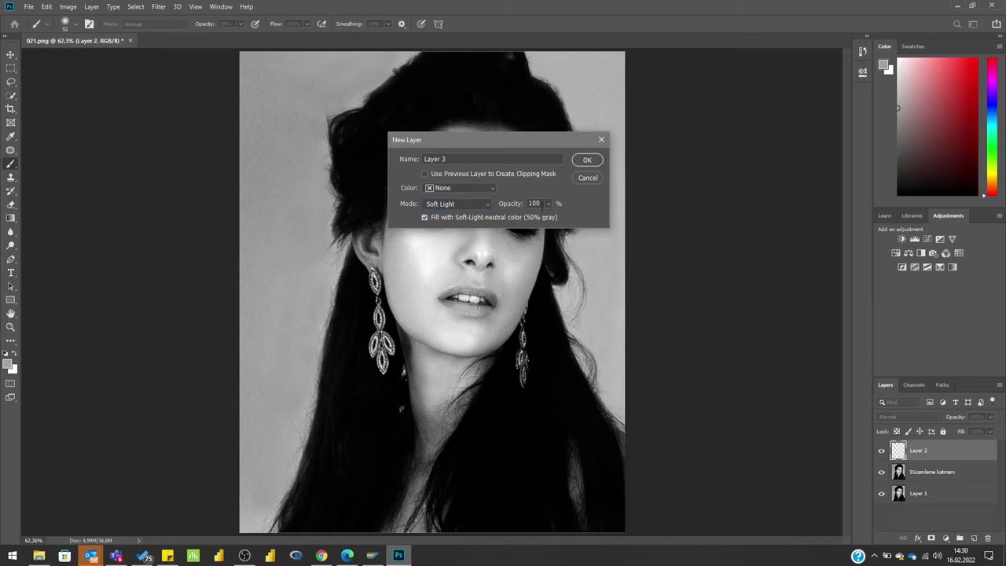
click(588, 160)
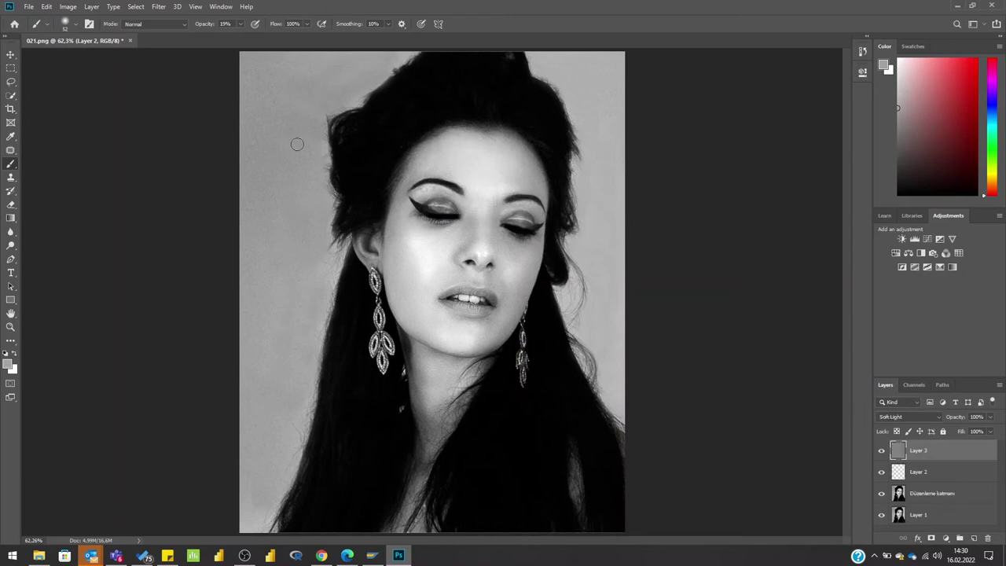
Add Noise to Layer 3 at an amount of 23.
click(164, 9)
mouse_move(167, 155)
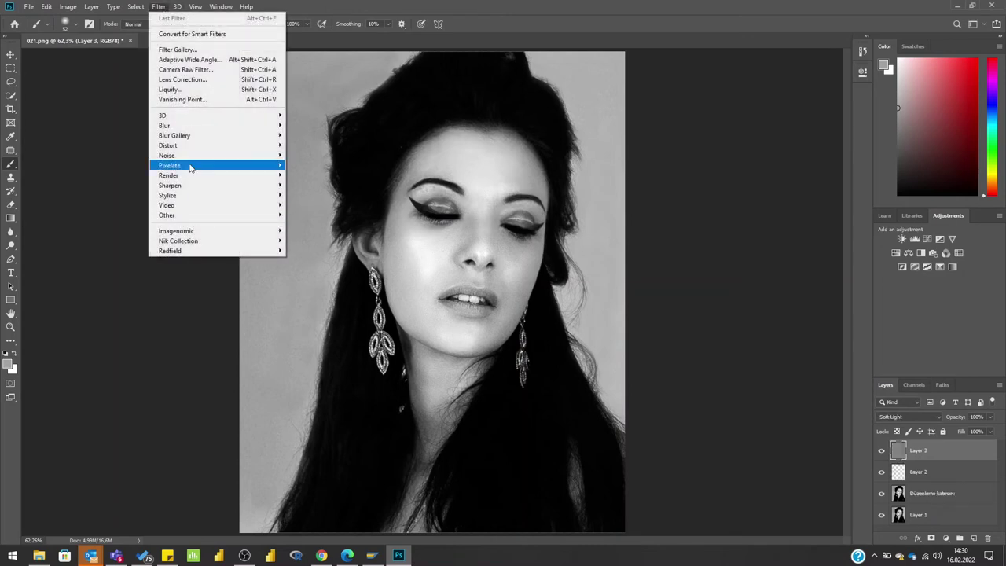
click(299, 158)
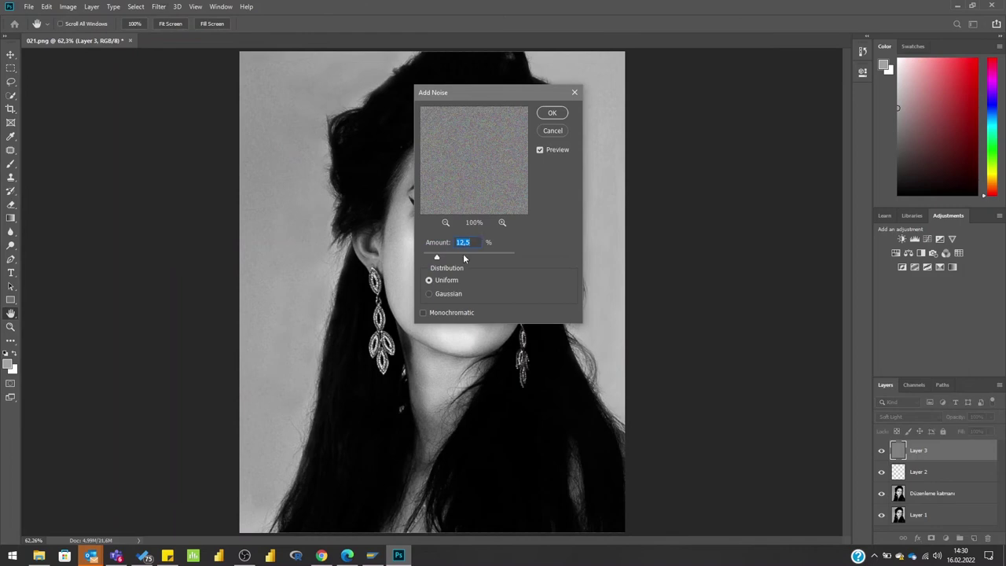
mouse_move(442, 256)
mouse_down()
mouse_move(462, 261)
mouse_move(452, 260)
mouse_up()
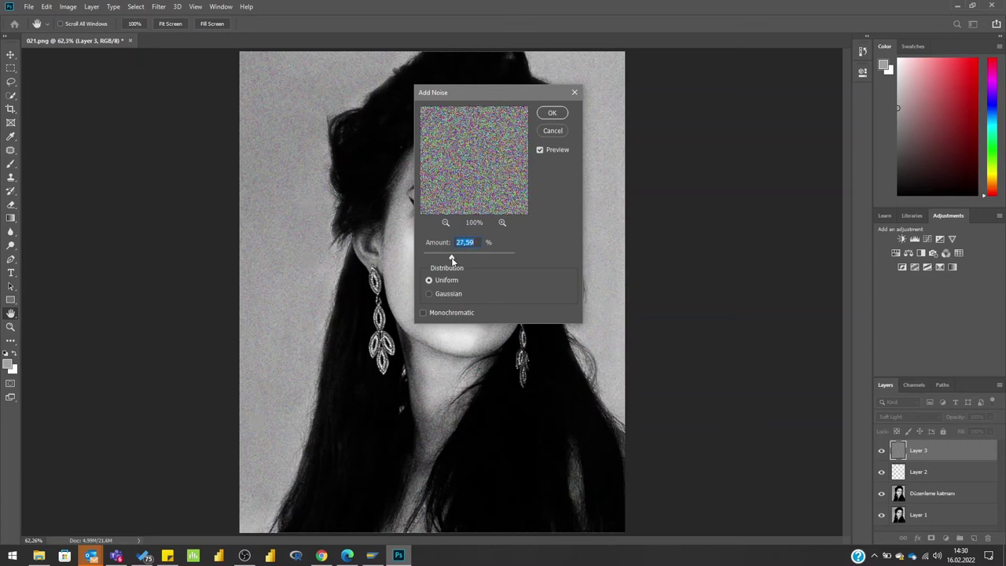
click(560, 113)
Soften the grain with a Median filter at 1 pixel radius.
click(160, 7)
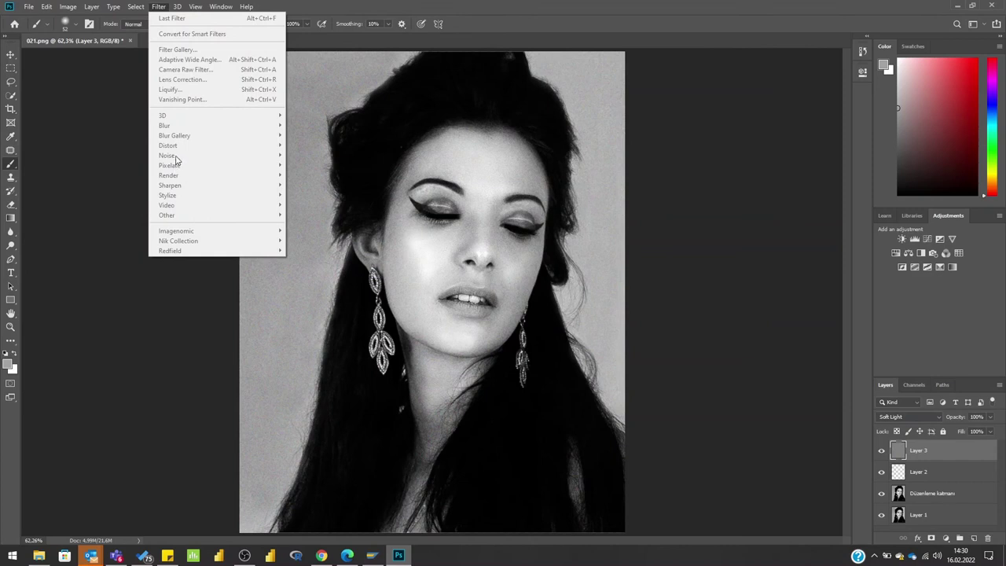
click(341, 7)
click(158, 8)
mouse_move(167, 155)
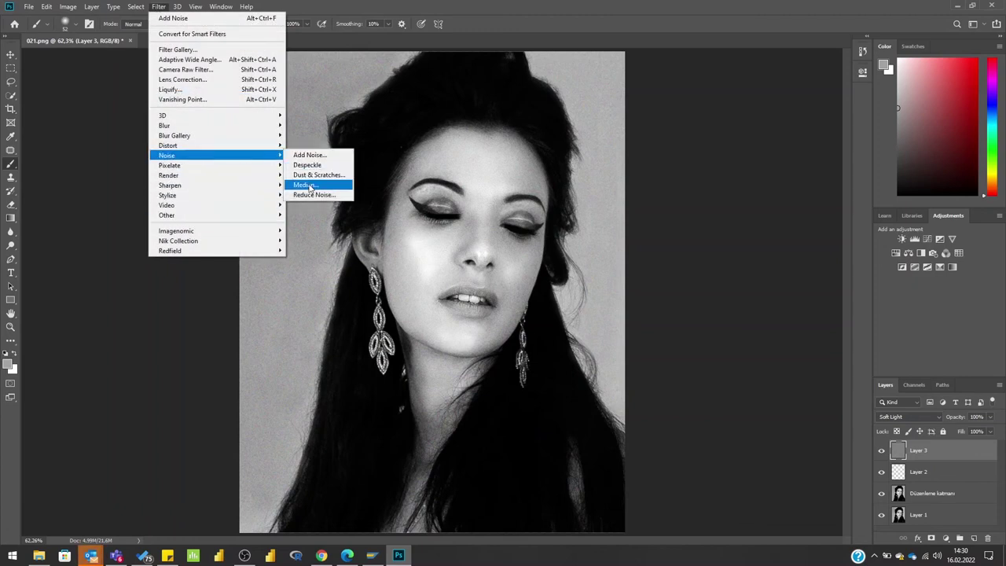
click(306, 185)
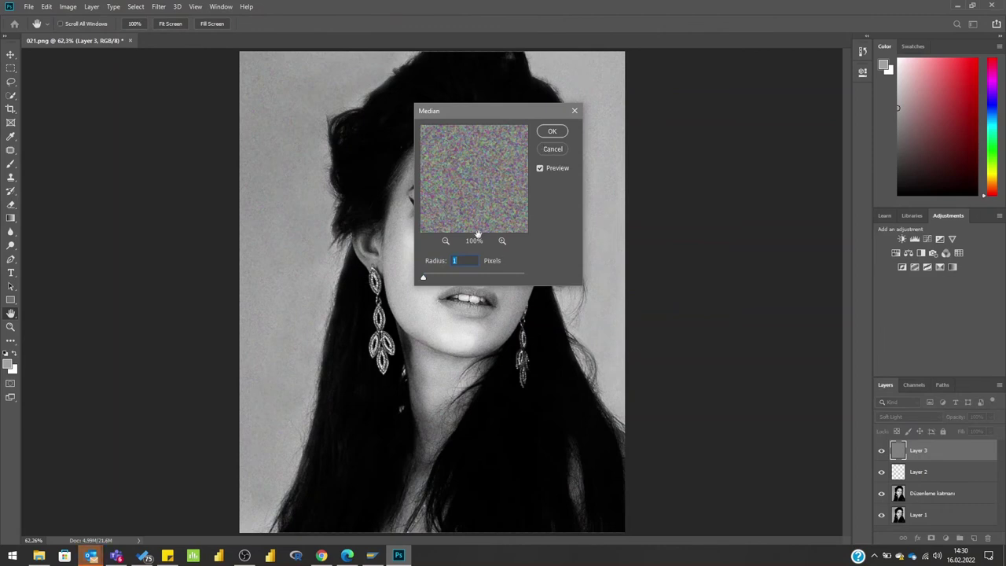
click(552, 132)
key(b)
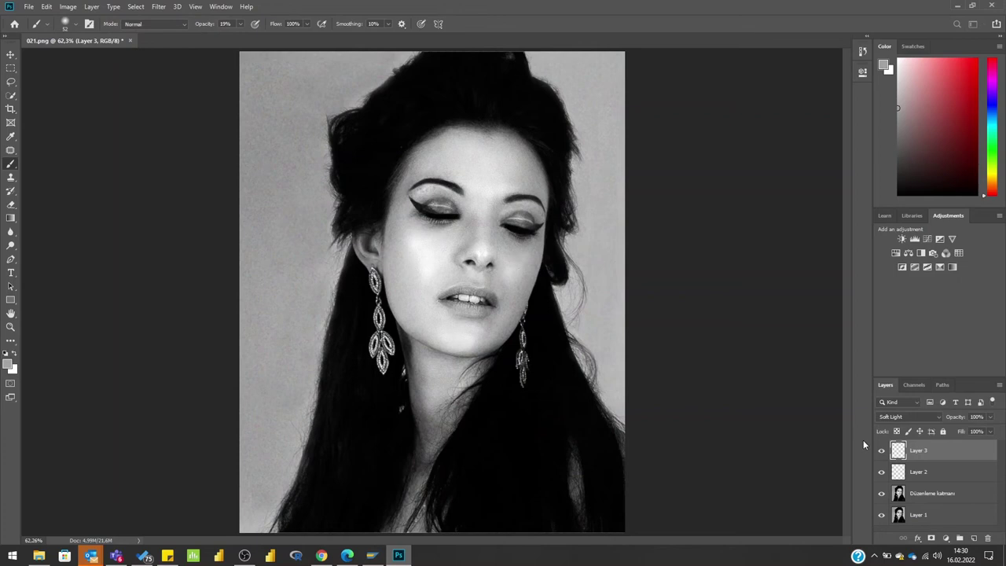
Add a layer mask to Layer 3 and set up a large black brush at 100% opacity.
click(881, 452)
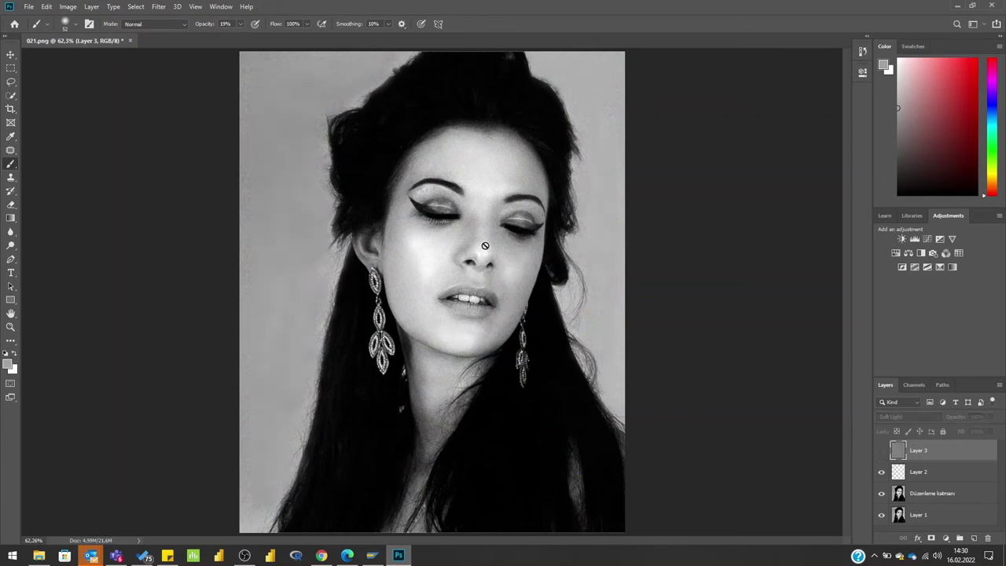
click(881, 452)
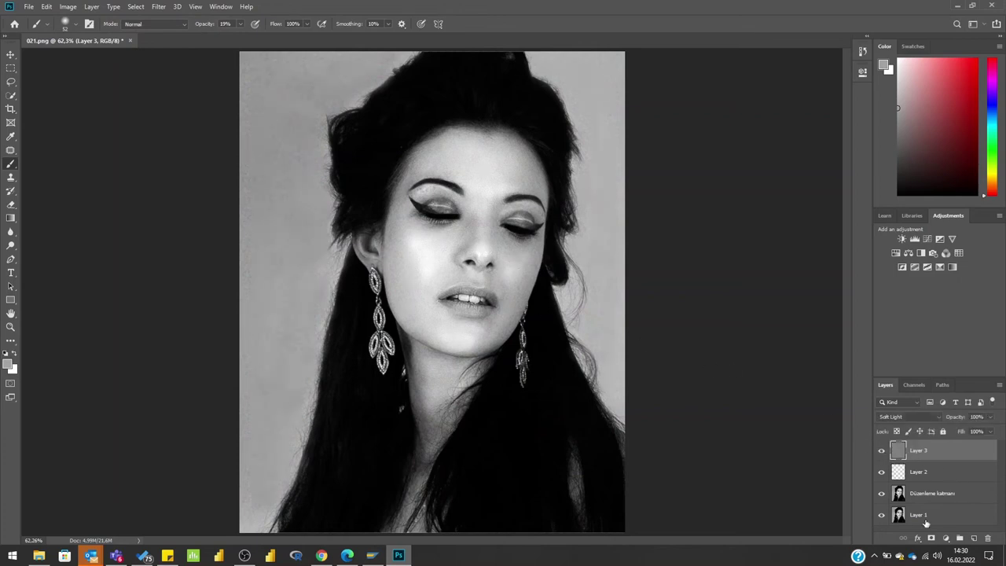
click(932, 538)
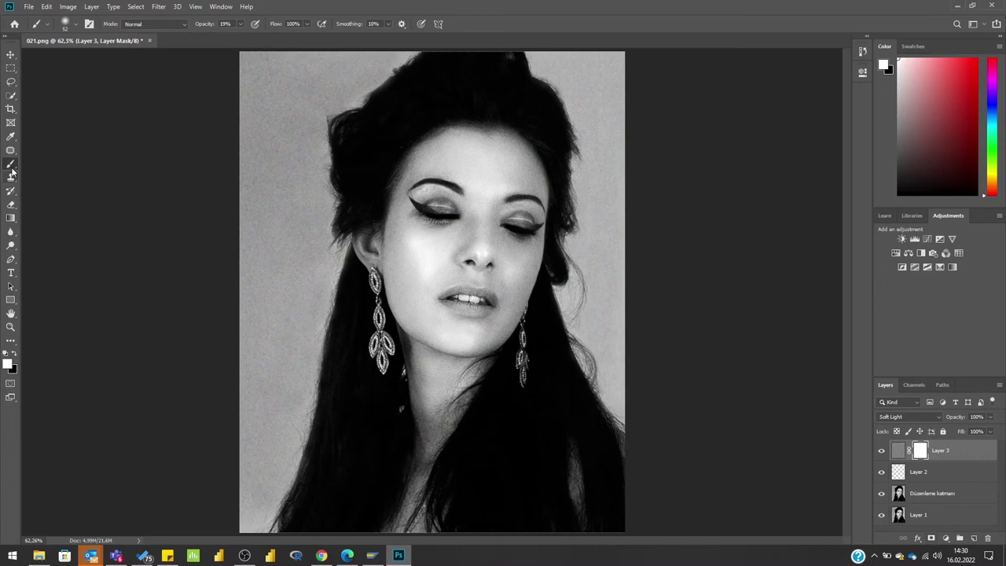
click(13, 355)
key(0)
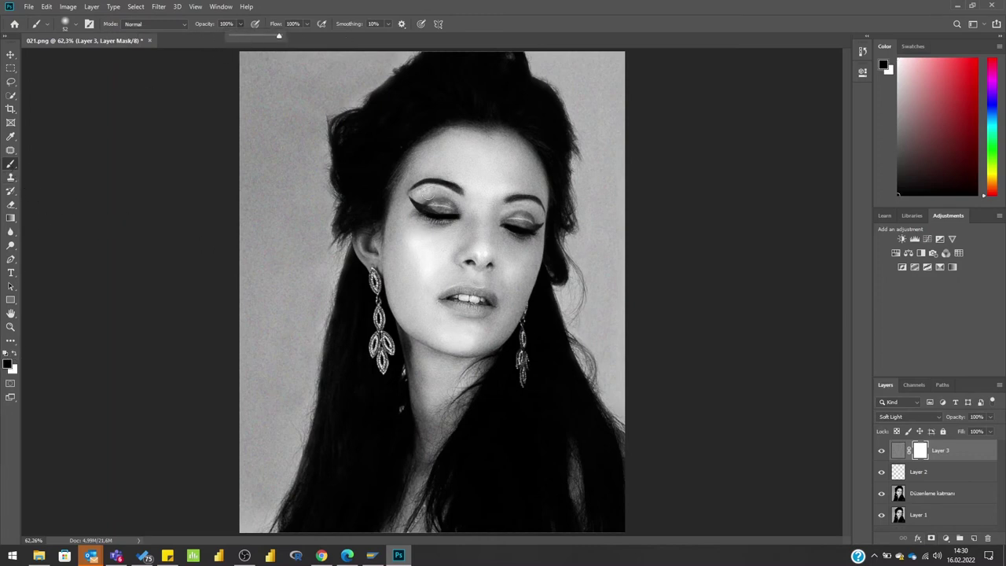
drag(428, 195, 459, 171)
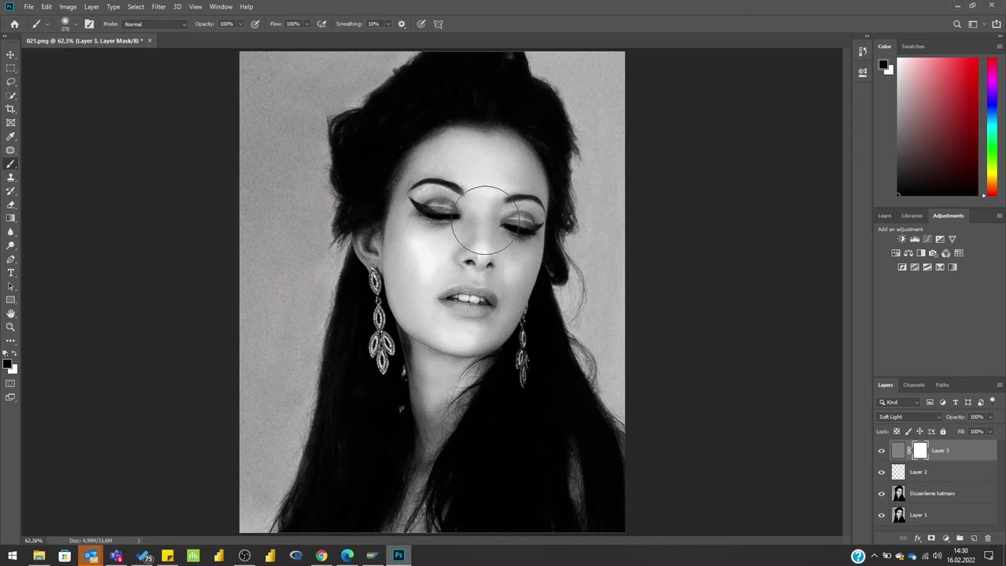
Zoom the face to 100% and target Layer 3's pixels instead of its mask.
key(z)
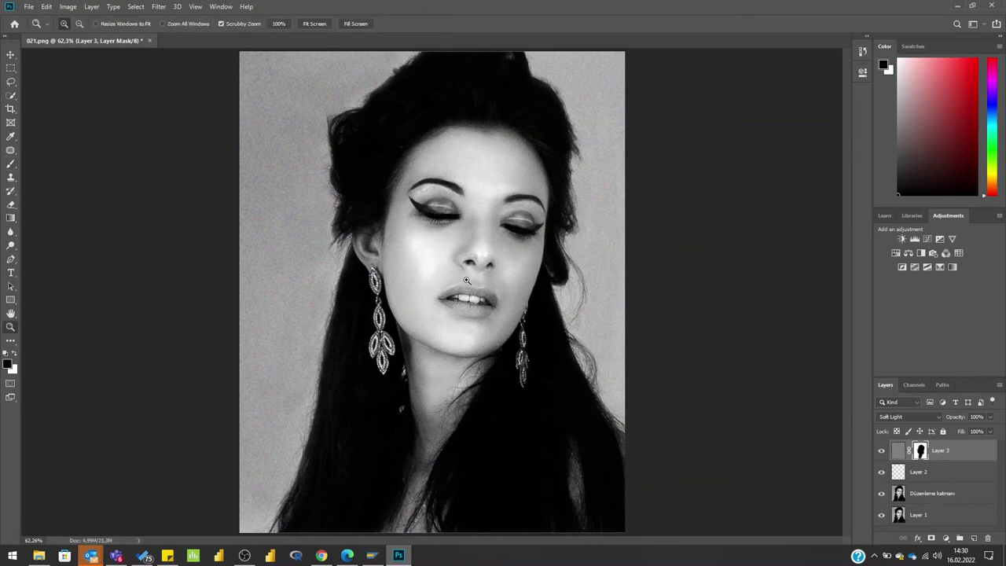
click(466, 281)
click(466, 281)
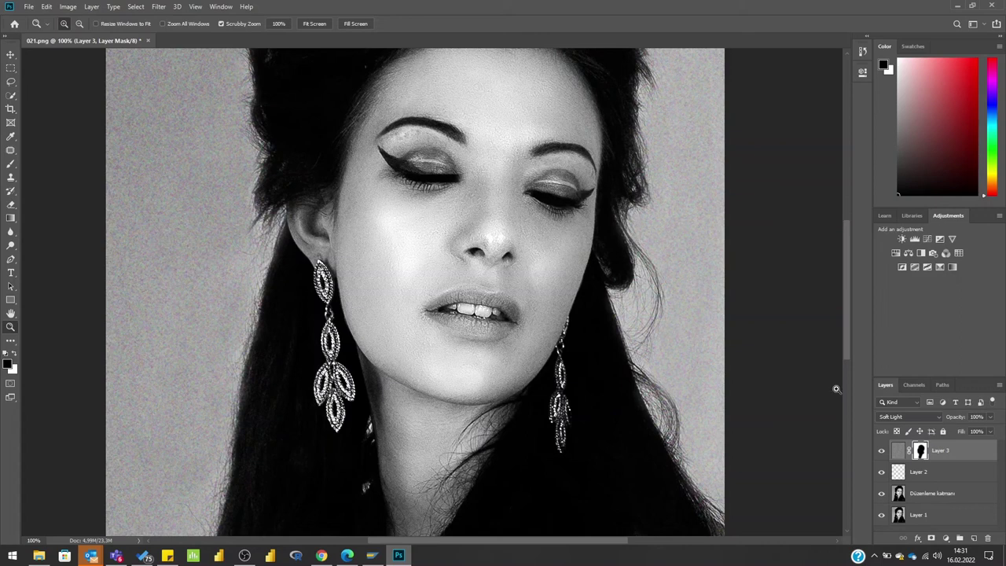
click(899, 453)
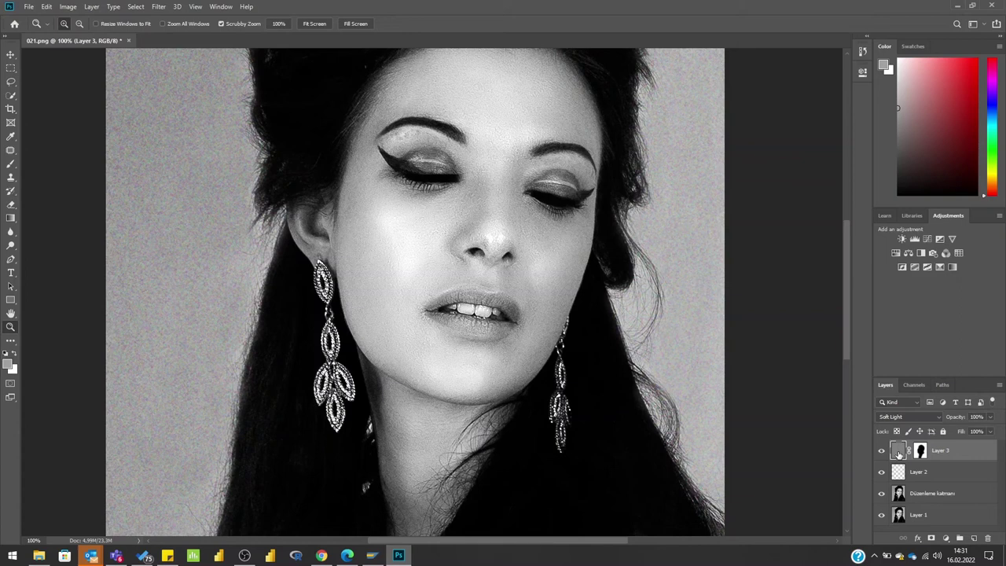
Give Layer 3 50% opacity with Blend If ranges split at 117 and 186.
right_click(898, 451)
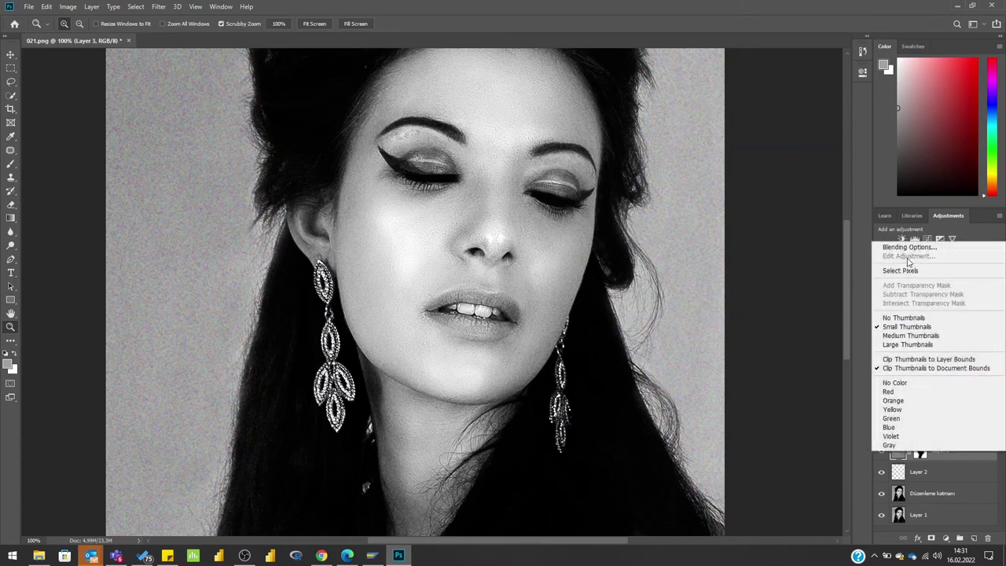
click(608, 241)
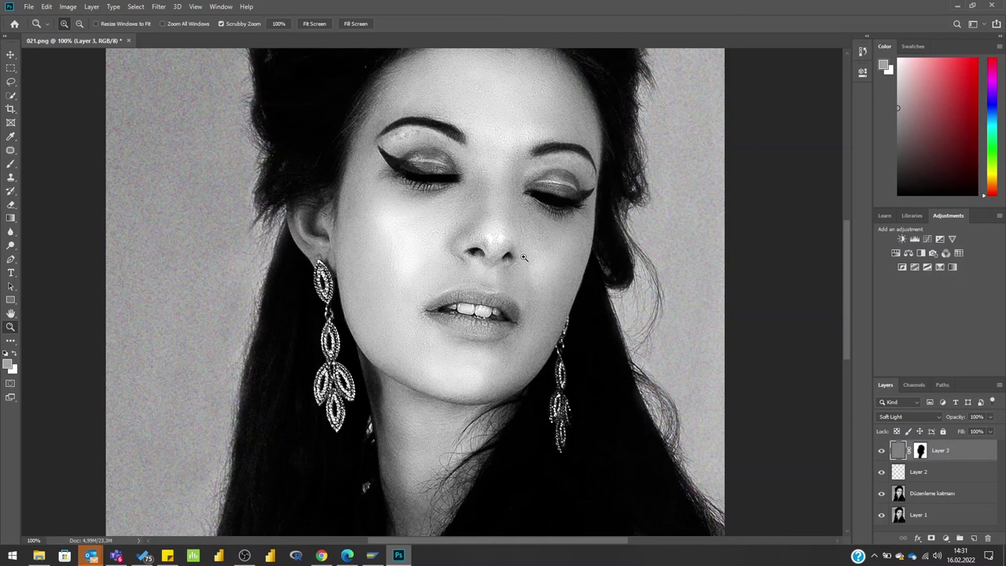
key(h)
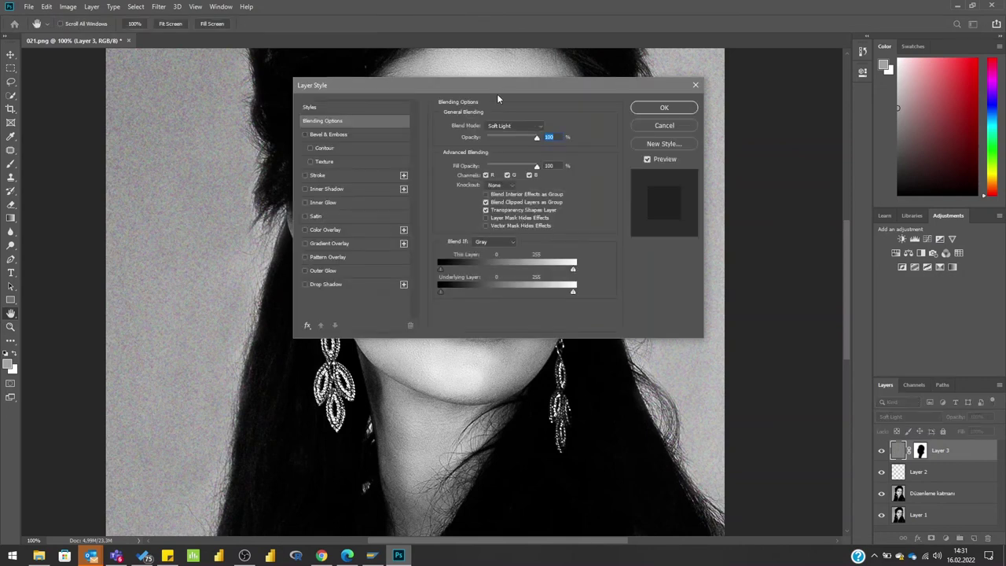
drag(497, 88, 617, 110)
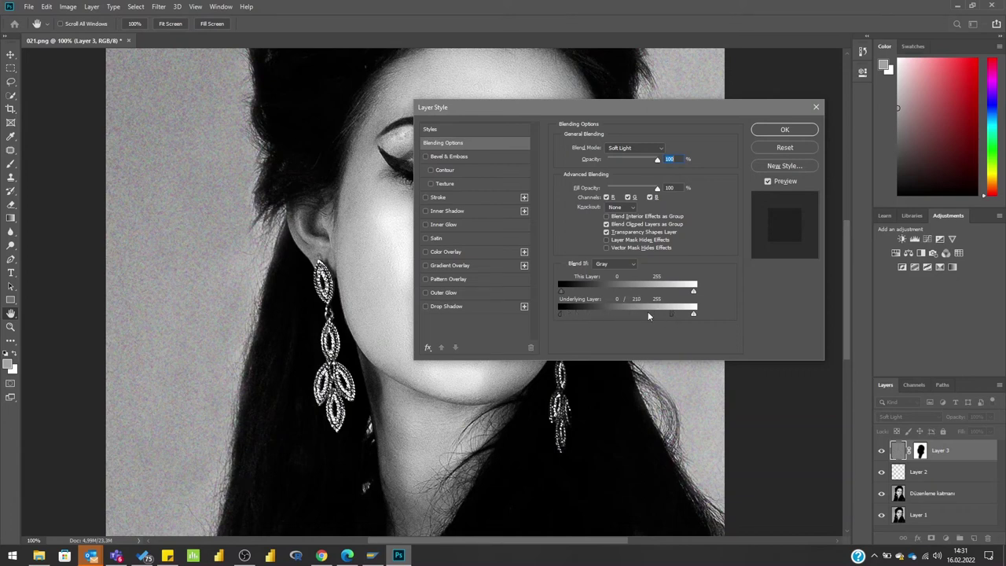
drag(693, 292, 622, 298)
mouse_move(636, 161)
mouse_down()
mouse_move(586, 161)
mouse_move(634, 163)
mouse_move(624, 166)
mouse_up()
drag(632, 163, 633, 163)
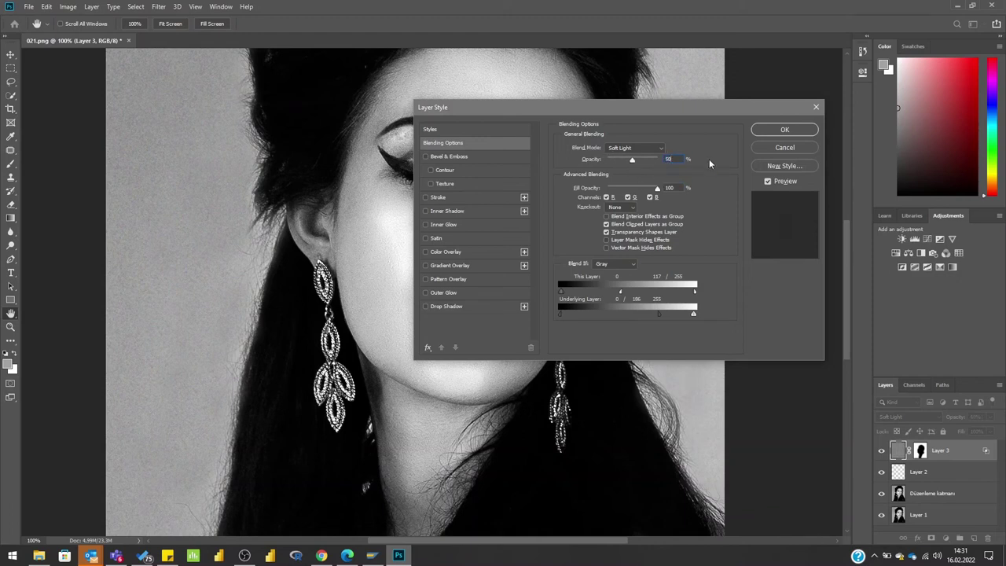
click(763, 132)
key(z)
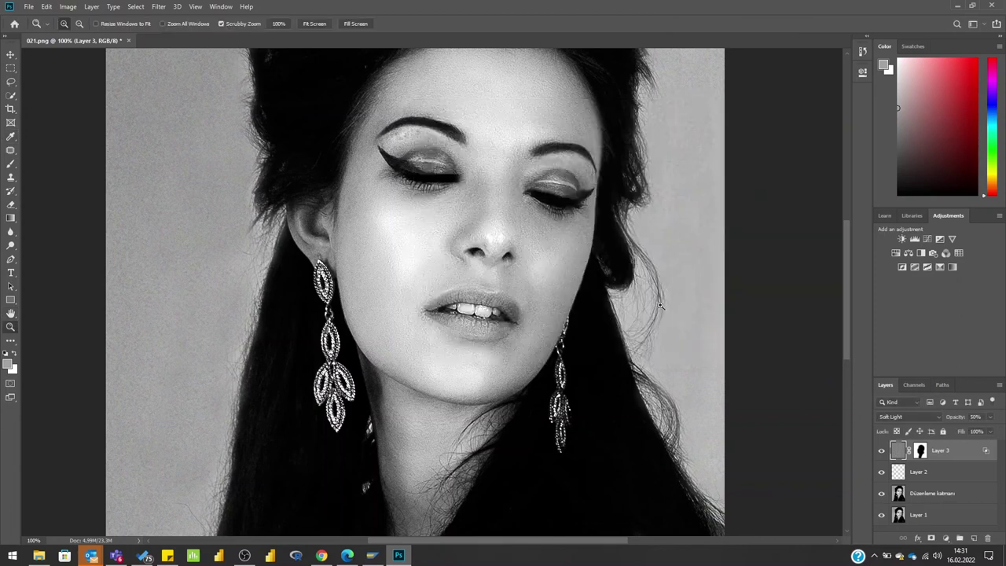
click(882, 453)
key(ctrl+shift+a)
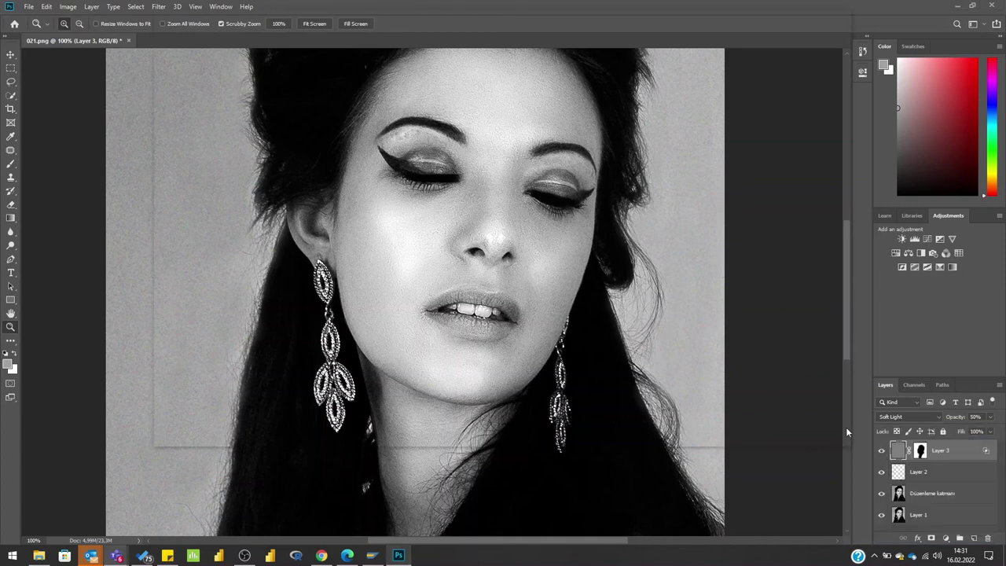
key(Escape)
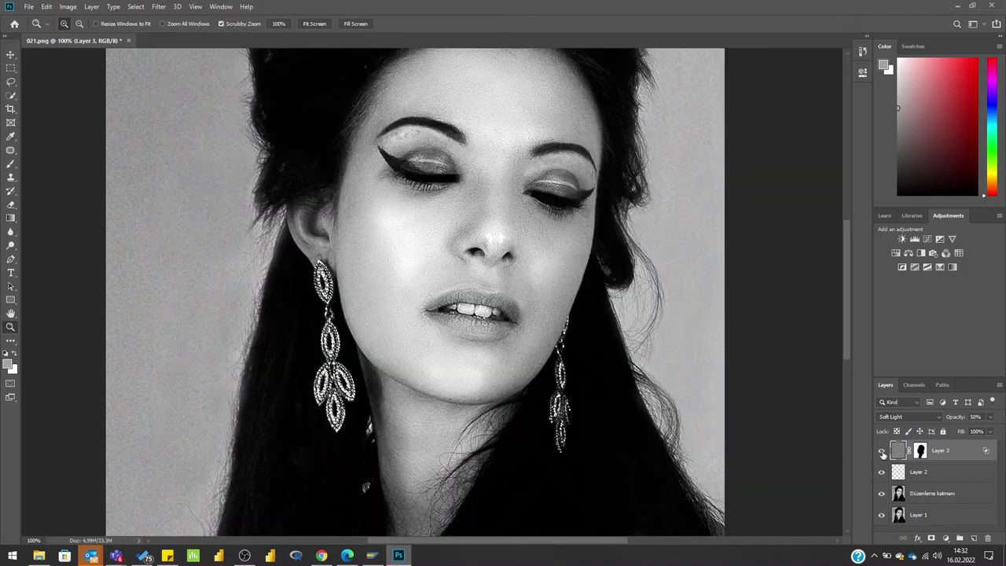
drag(882, 452, 882, 494)
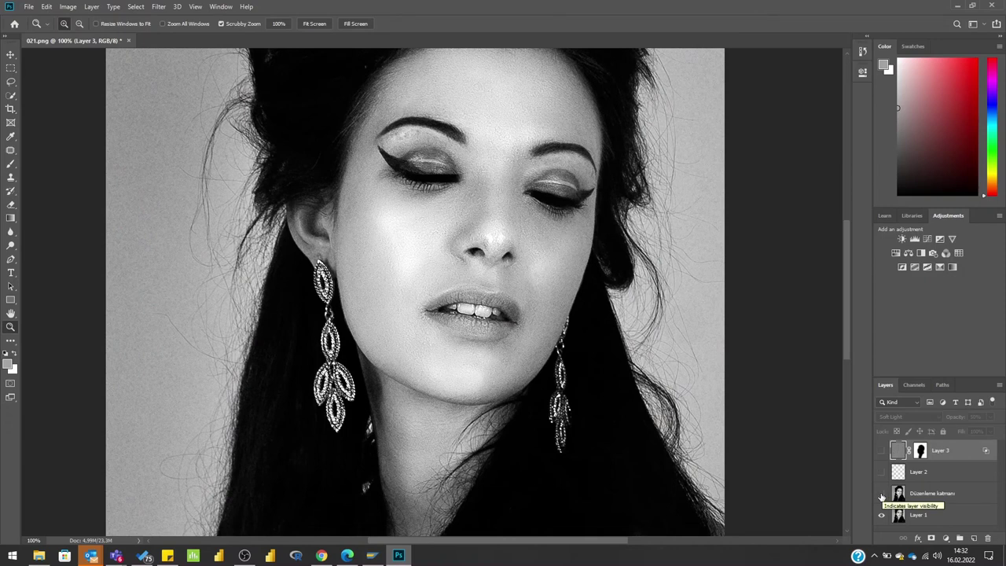
click(882, 495)
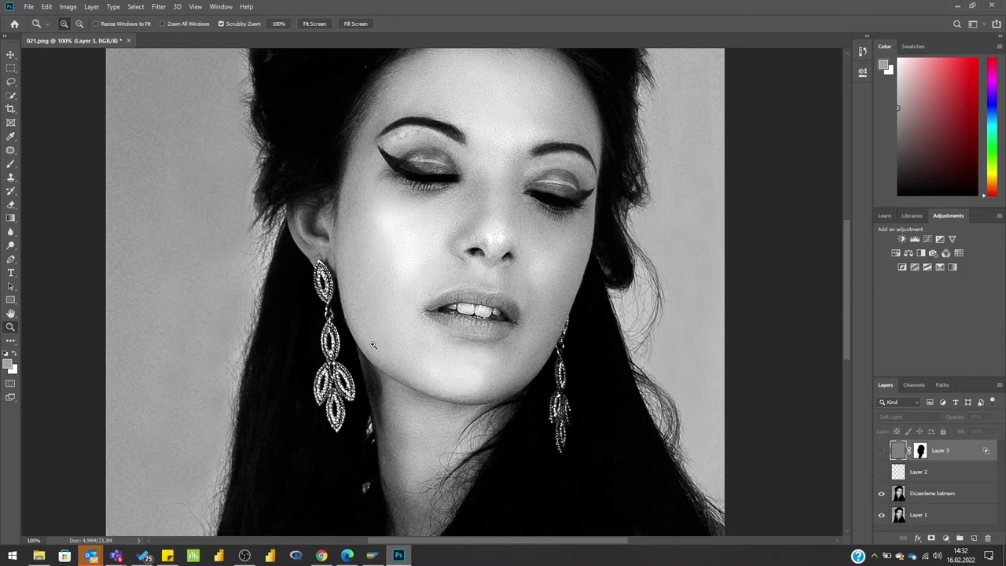
click(881, 474)
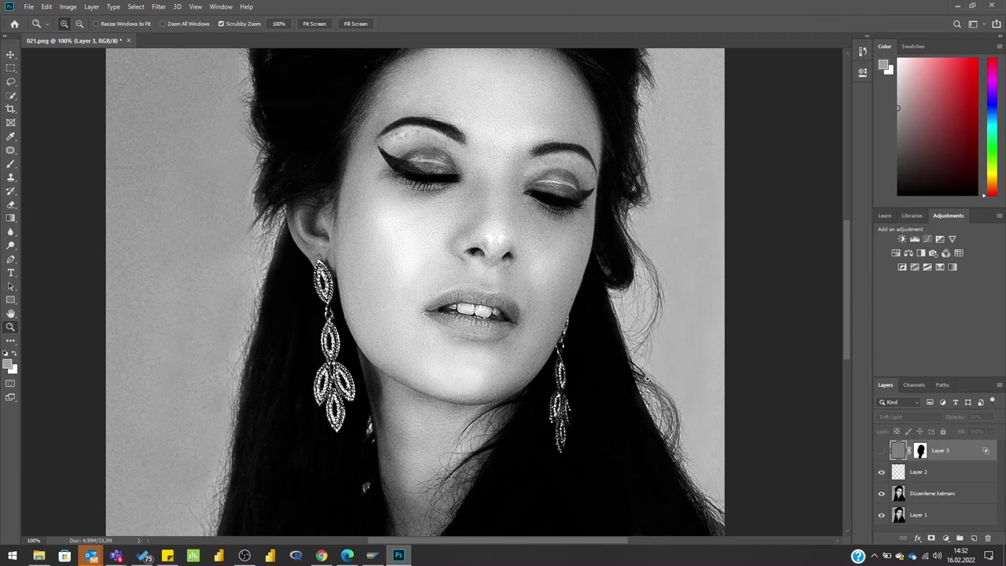
click(882, 449)
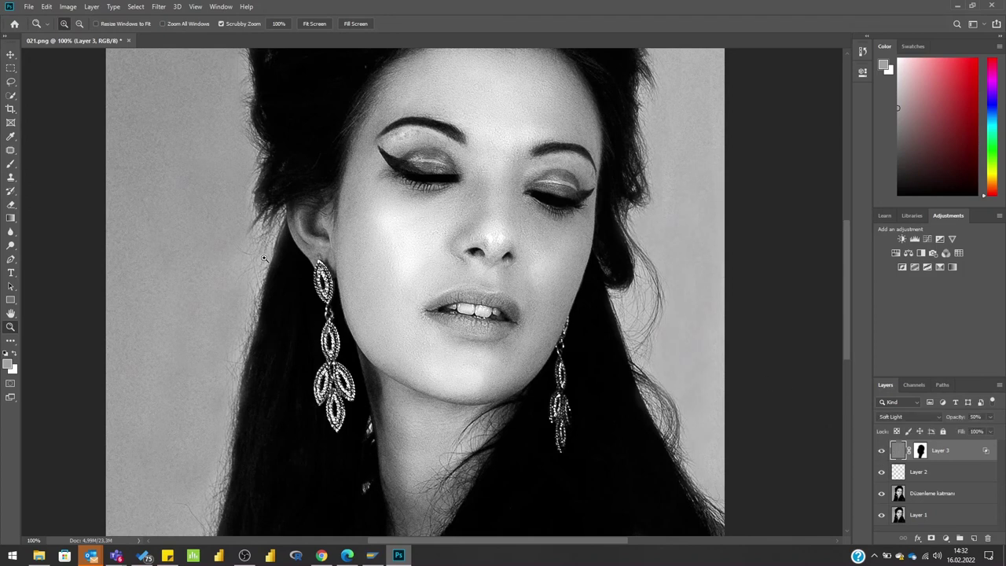
right_click(358, 268)
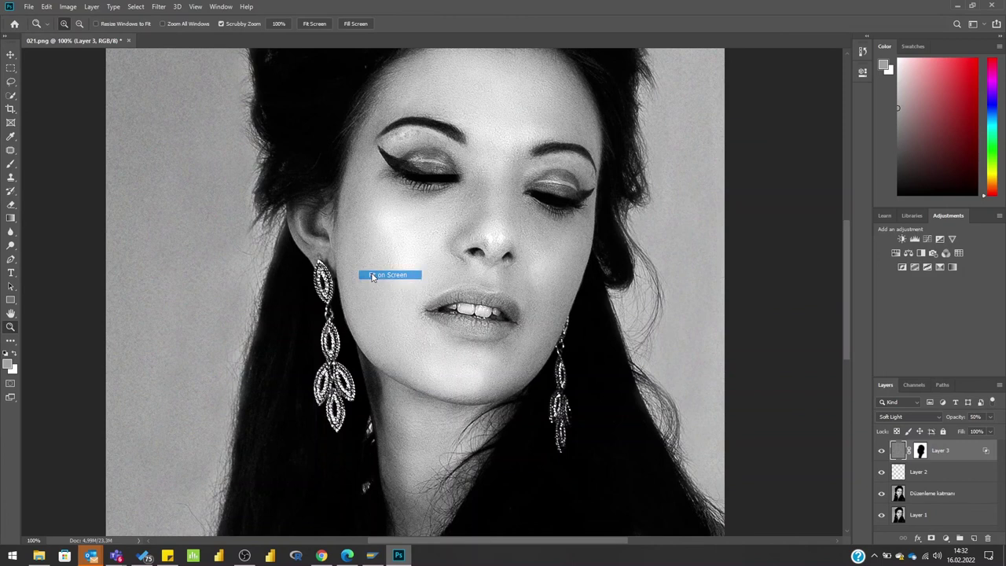
click(369, 272)
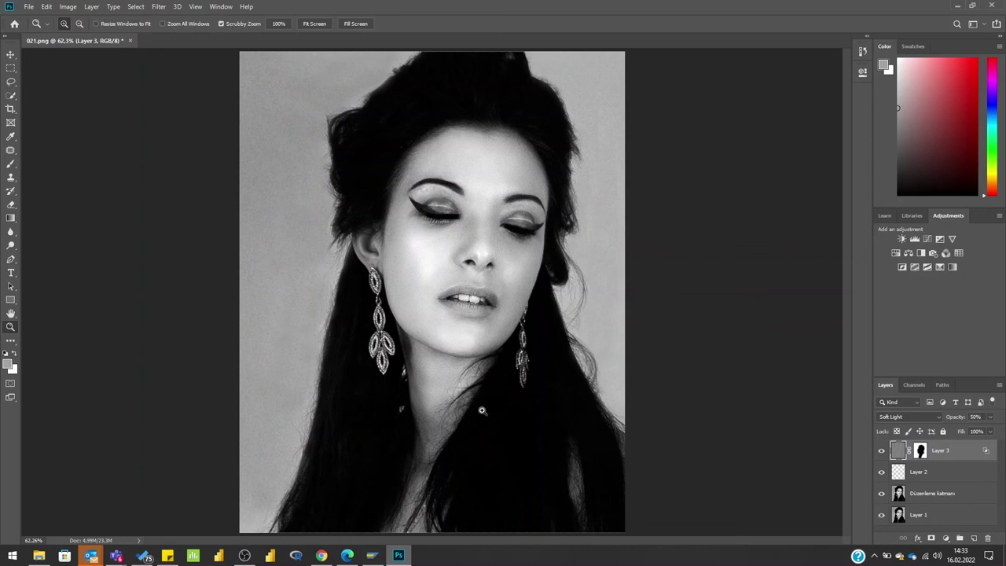
click(877, 558)
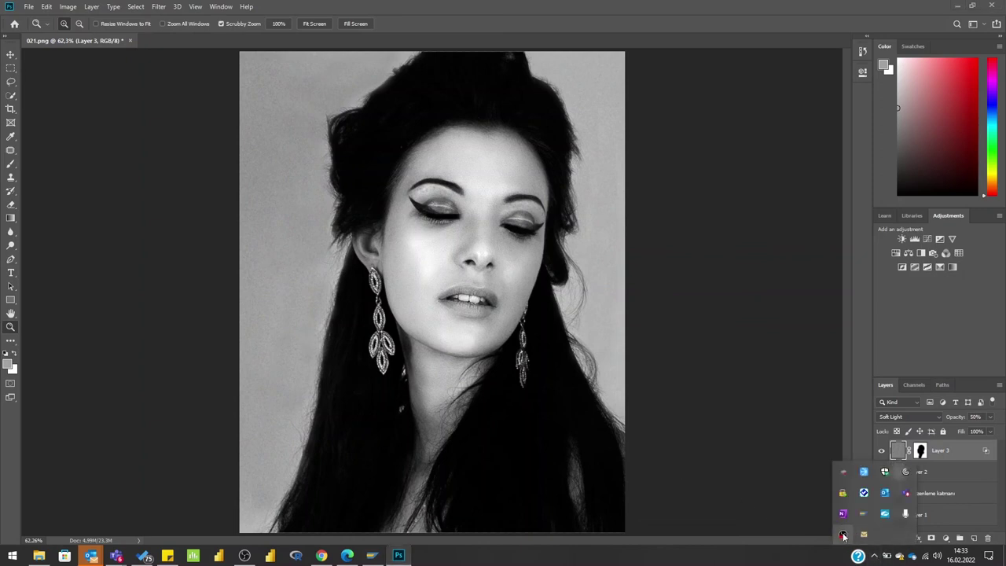